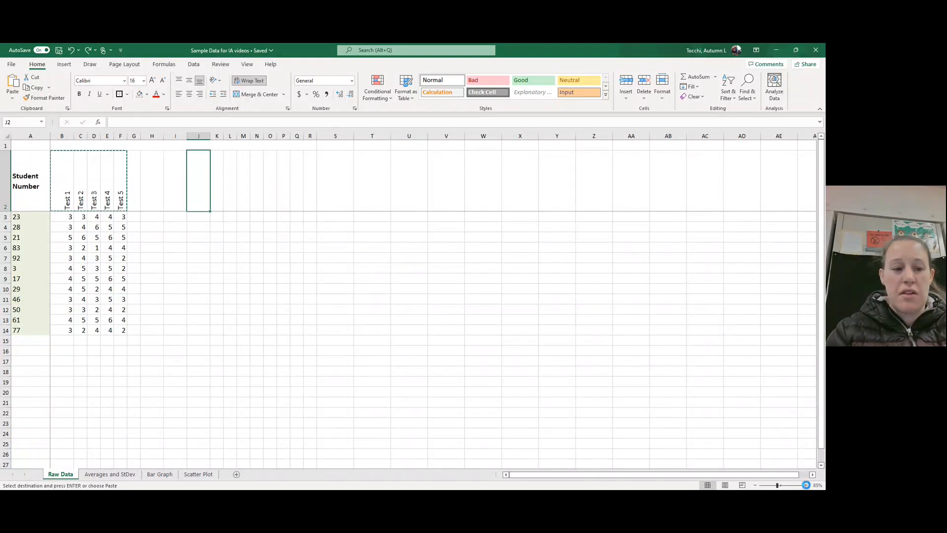
# Step: Examine the student numbers in column A and the layout of the raw test scores beside them
pyautogui.click(806, 485)
pyautogui.click(806, 486)
pyautogui.click(806, 486)
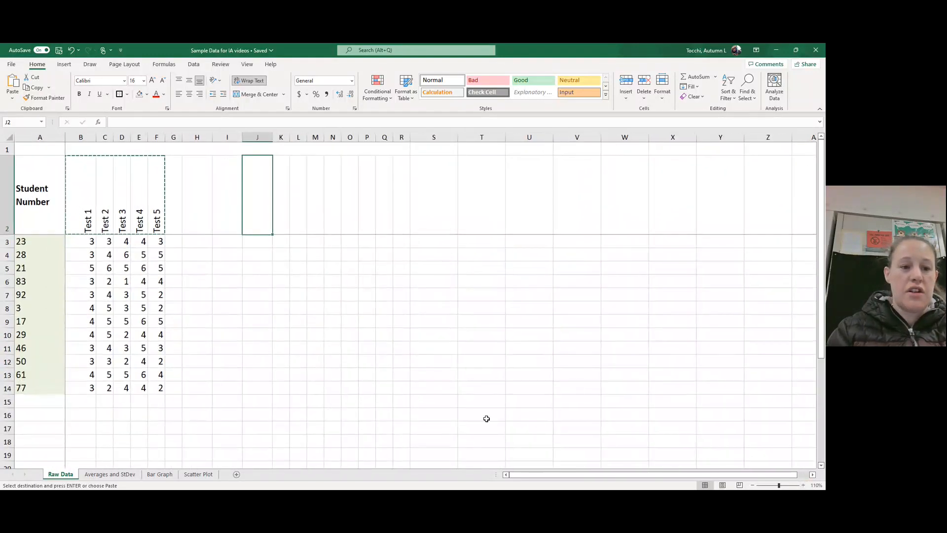
pyautogui.scroll(-1, 437, 400)
pyautogui.scroll(2, 436, 400)
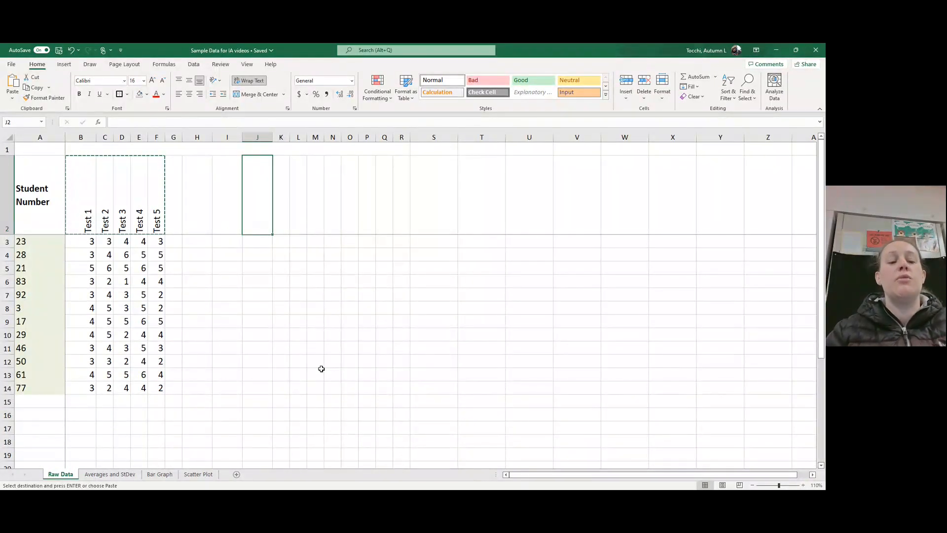
pyautogui.click(35, 229)
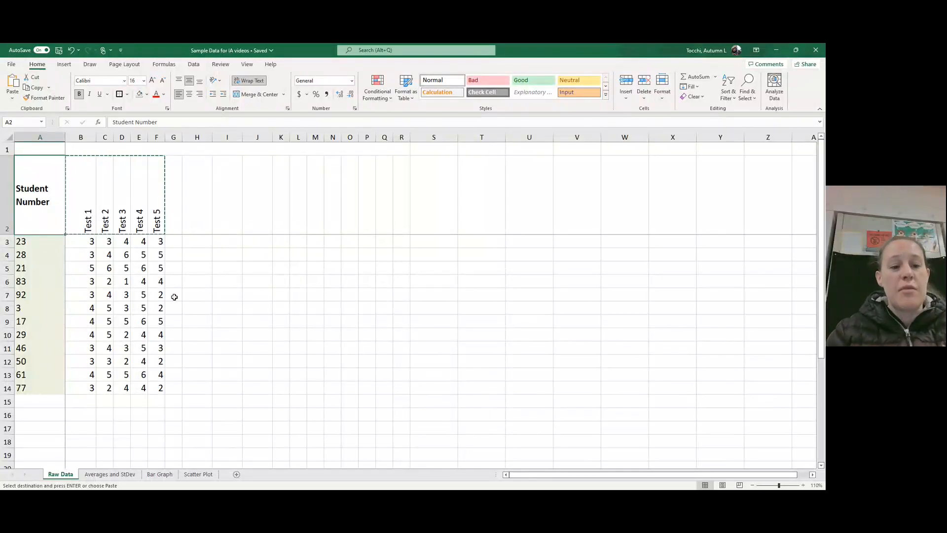
pyautogui.click(45, 238)
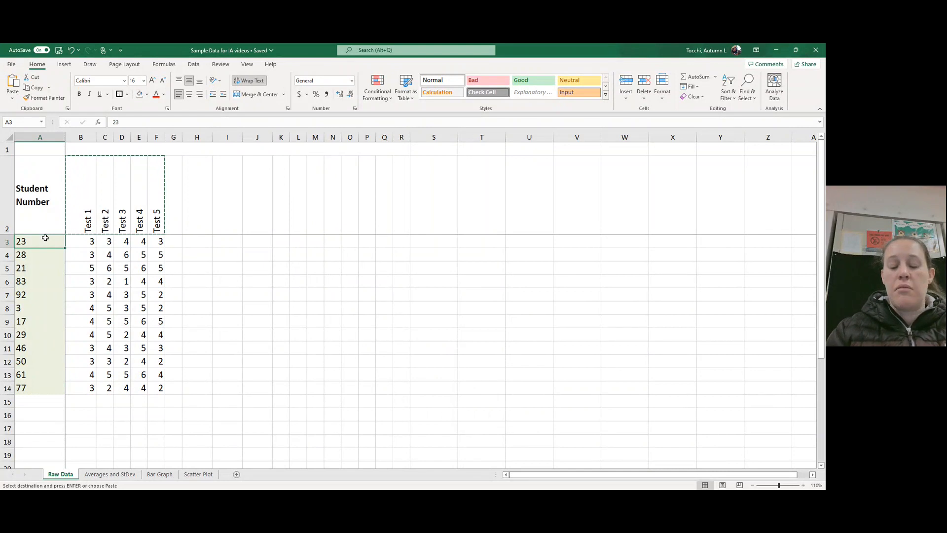
pyautogui.press('Down')
pyautogui.press('Down')
pyautogui.press('Down')
pyautogui.press('Down')
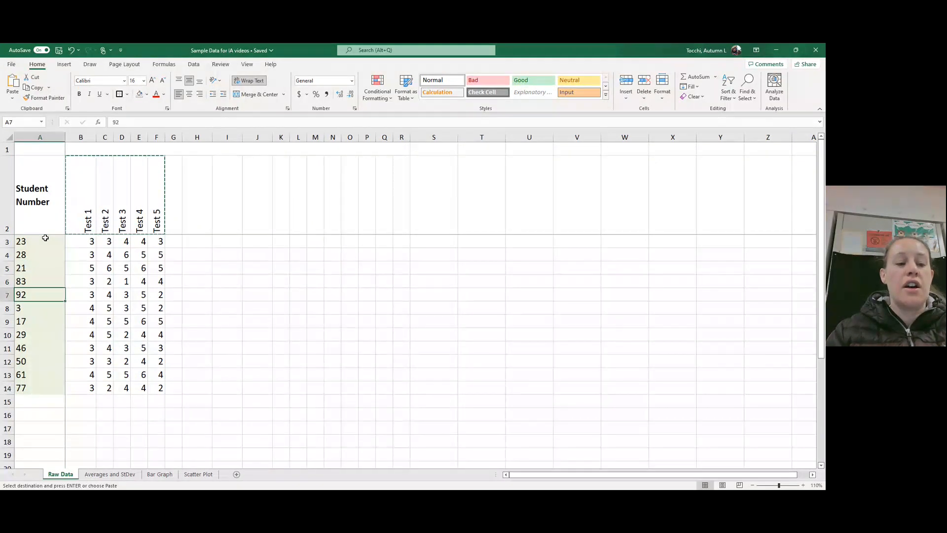
pyautogui.press('Down')
pyautogui.press('Down')
pyautogui.press('Down')
pyautogui.press('Down')
pyautogui.press('Down')
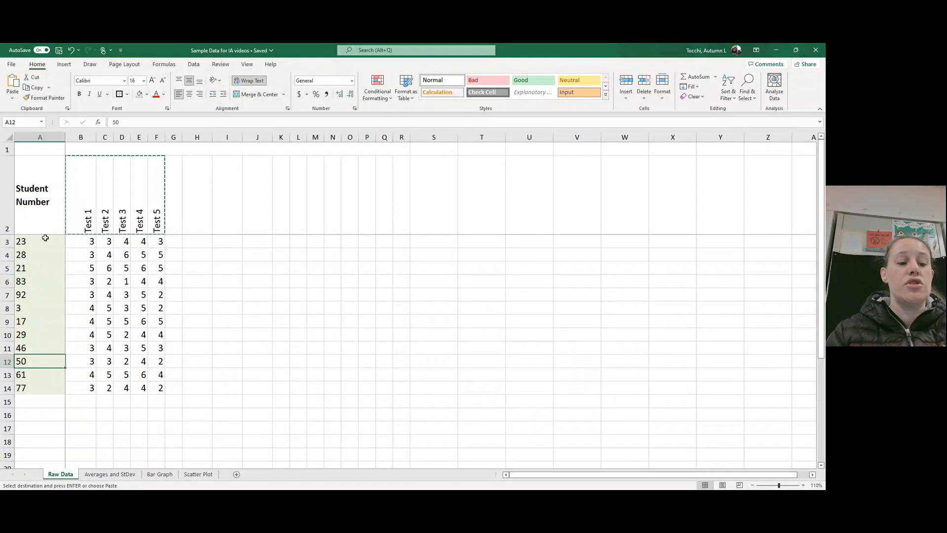
pyautogui.press('Down')
pyautogui.press('Down')
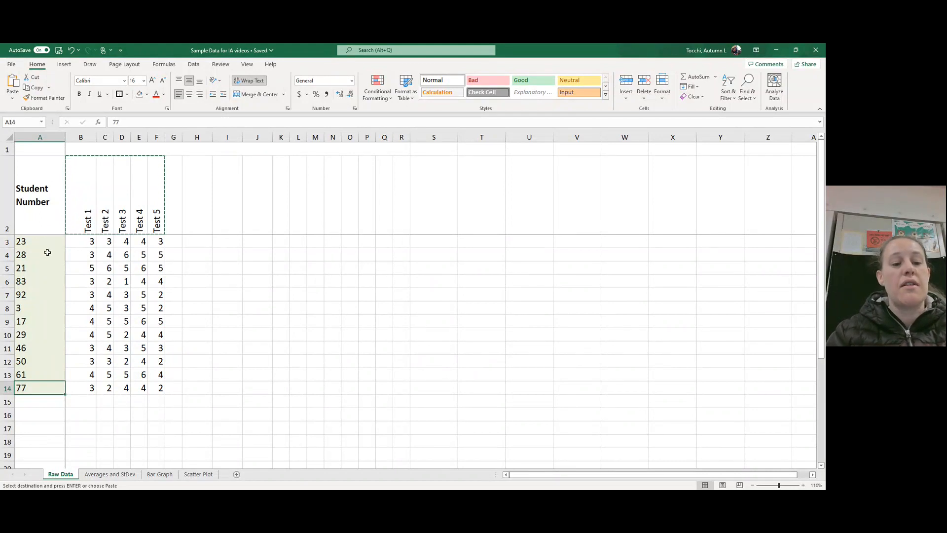
pyautogui.click(181, 254)
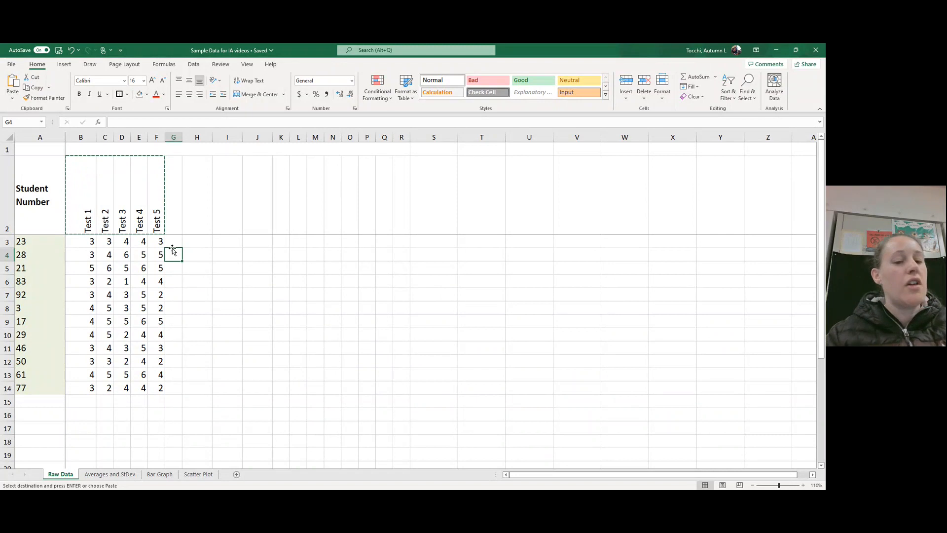
pyautogui.click(254, 238)
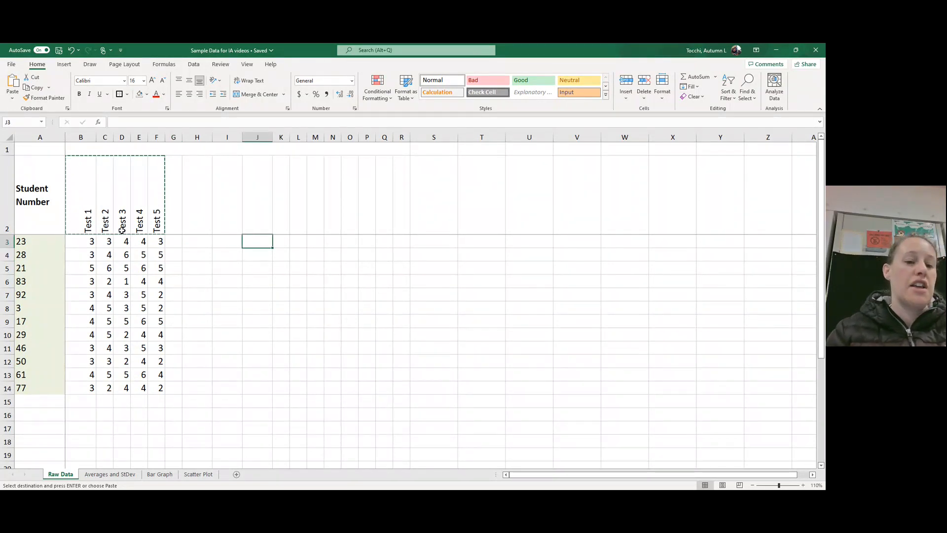
# Step: Extend the first test's header in cell B2 to read "Test 1 (out of 7)"
pyautogui.click(83, 218)
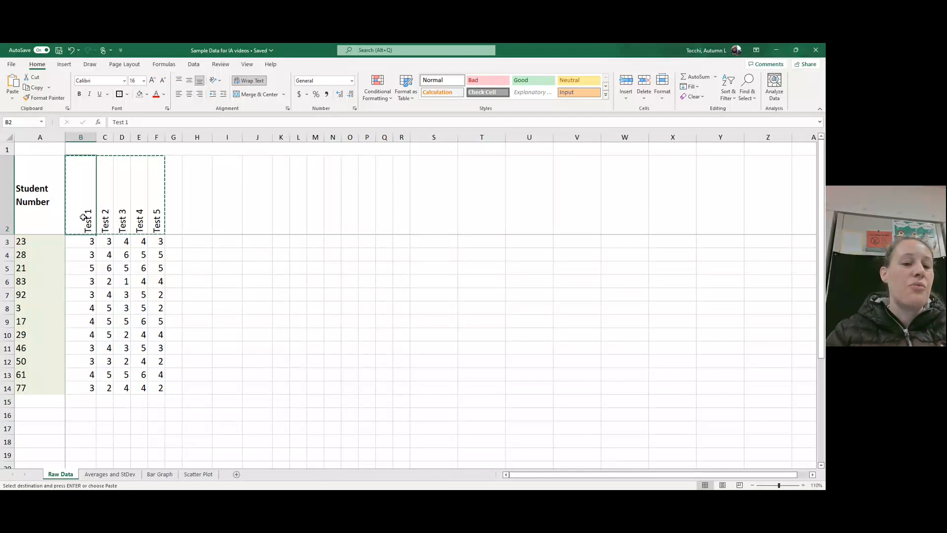
pyautogui.click(164, 122)
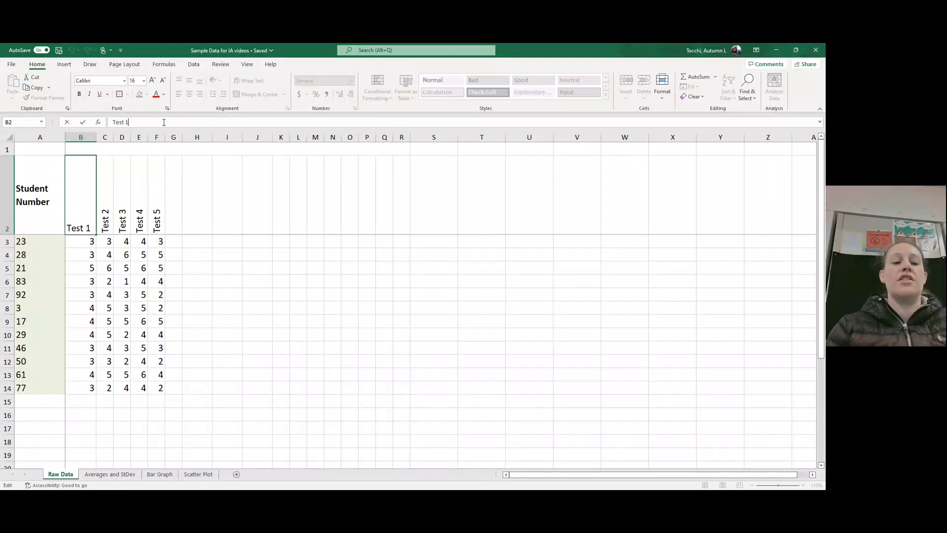
pyautogui.write('(out')
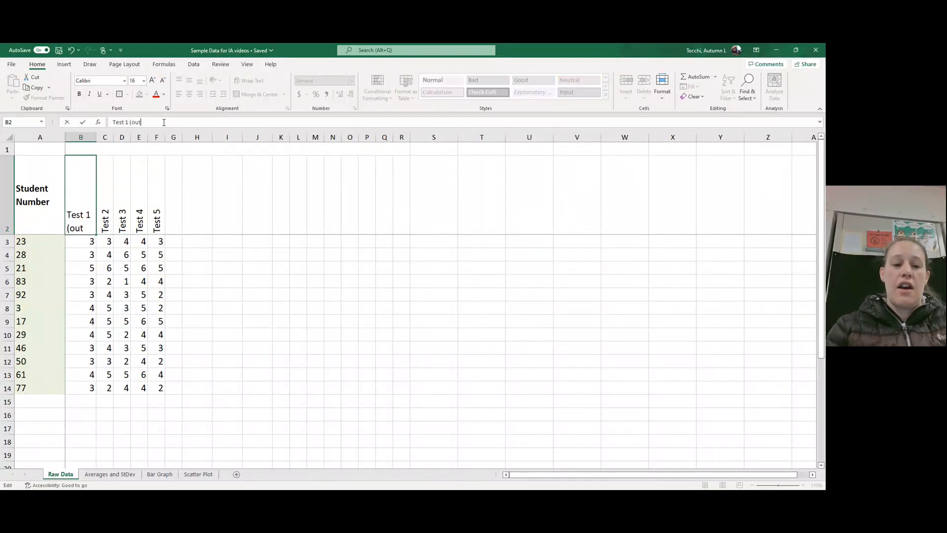
pyautogui.write(' of 7')
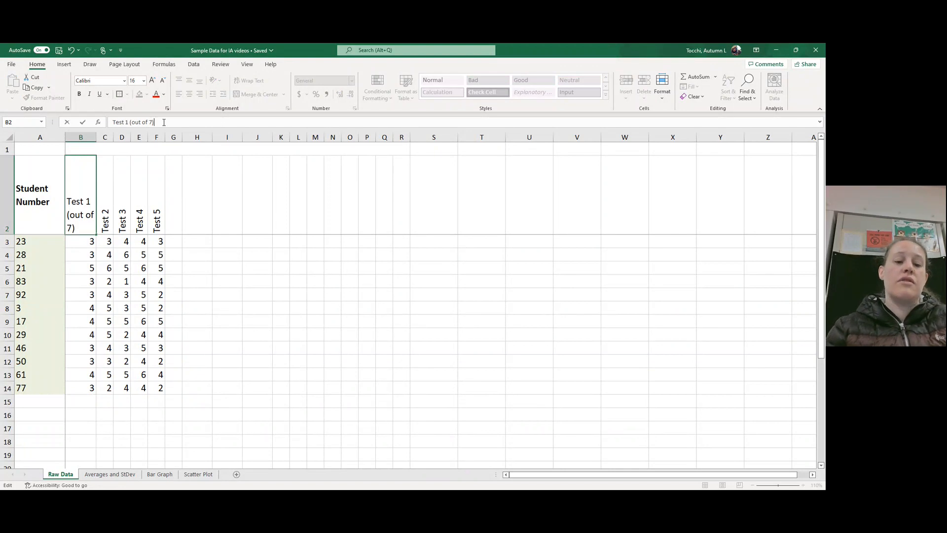
pyautogui.press('Return')
# Step: Extend the second test's header in cell C2 to read "Test 2 (out of 7)"
pyautogui.click(118, 183)
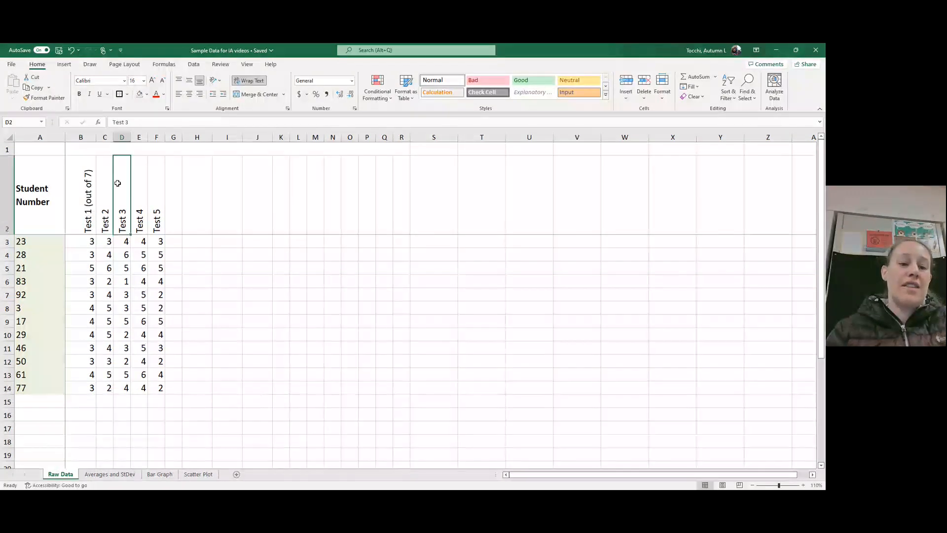
pyautogui.click(105, 185)
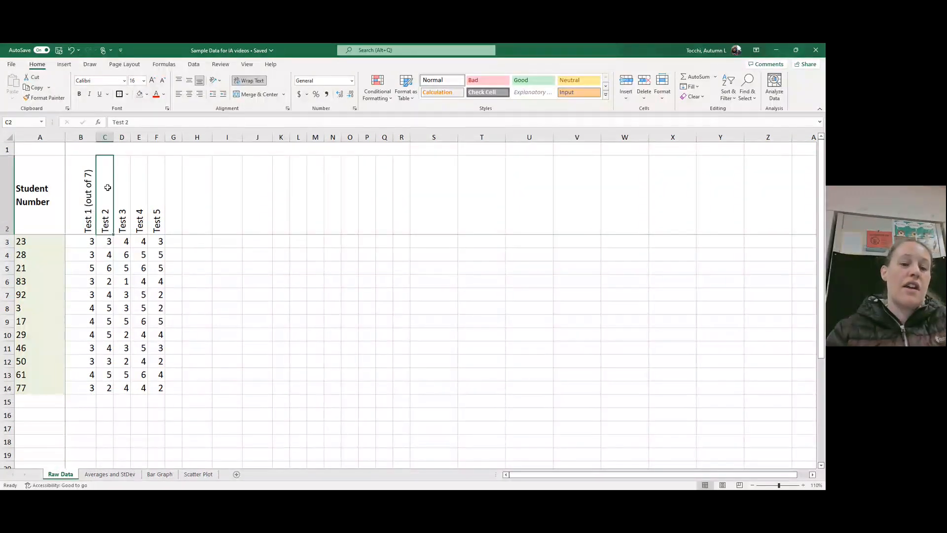
pyautogui.click(173, 127)
pyautogui.write('(out o')
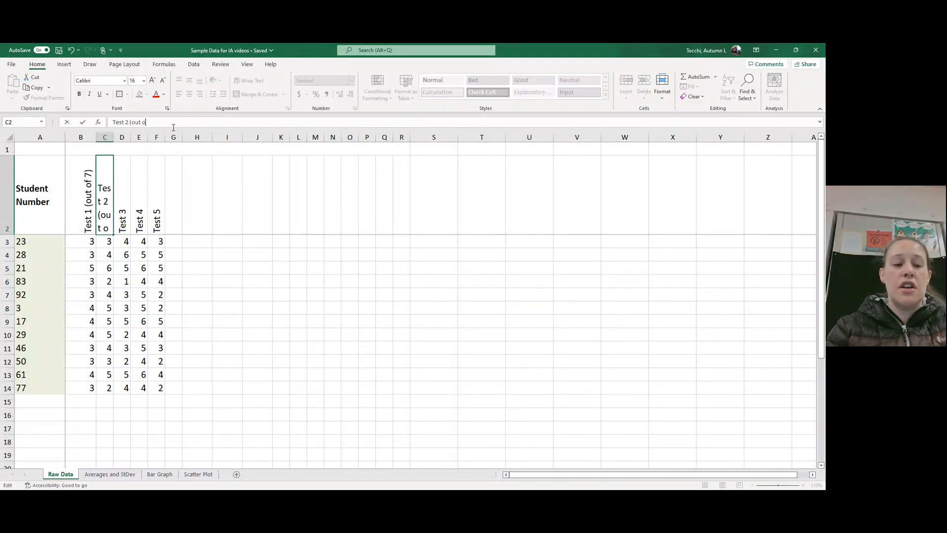
pyautogui.write('f 7')
pyautogui.press('Return')
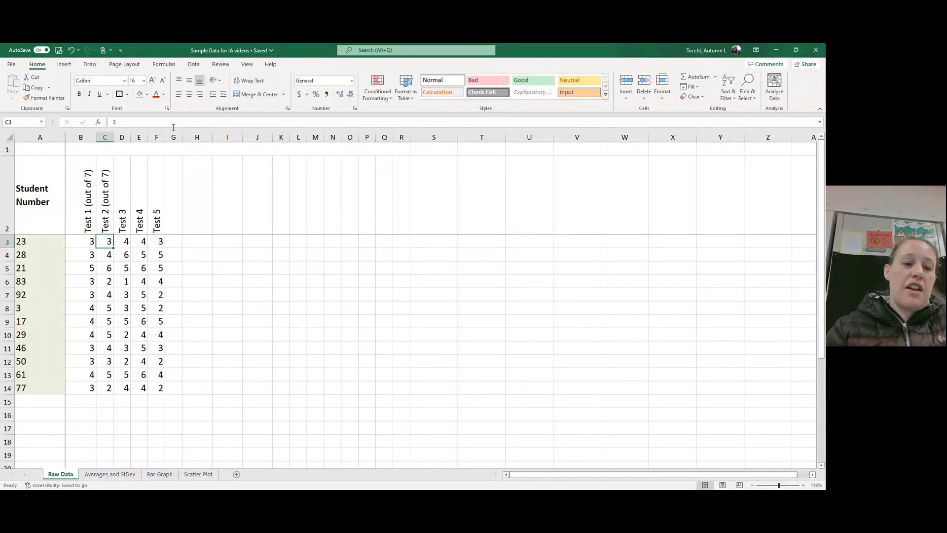
# Step: Extend the third test's header in cell D2 to read "Test 3 (out of 7)"
pyautogui.click(127, 193)
pyautogui.click(164, 123)
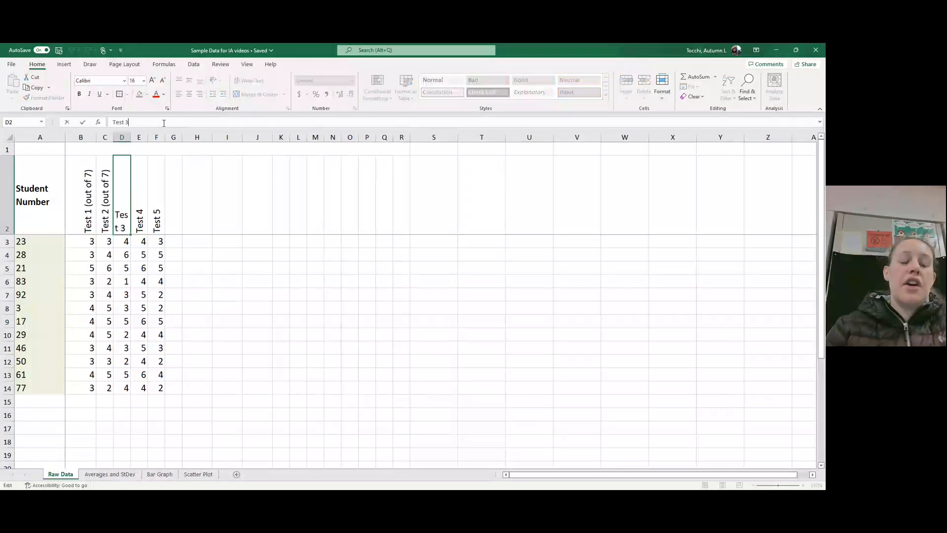
pyautogui.write('(out of')
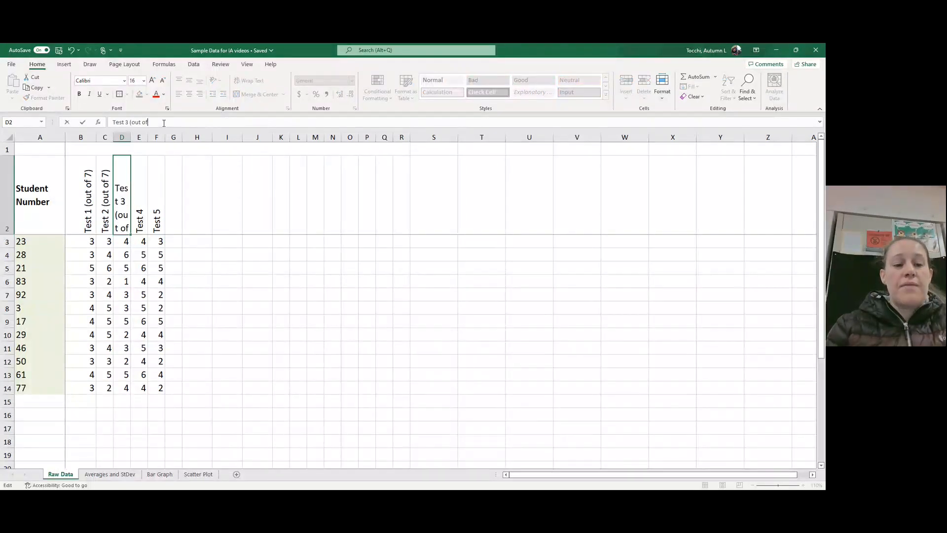
pyautogui.write(' 7)')
pyautogui.press('Return')
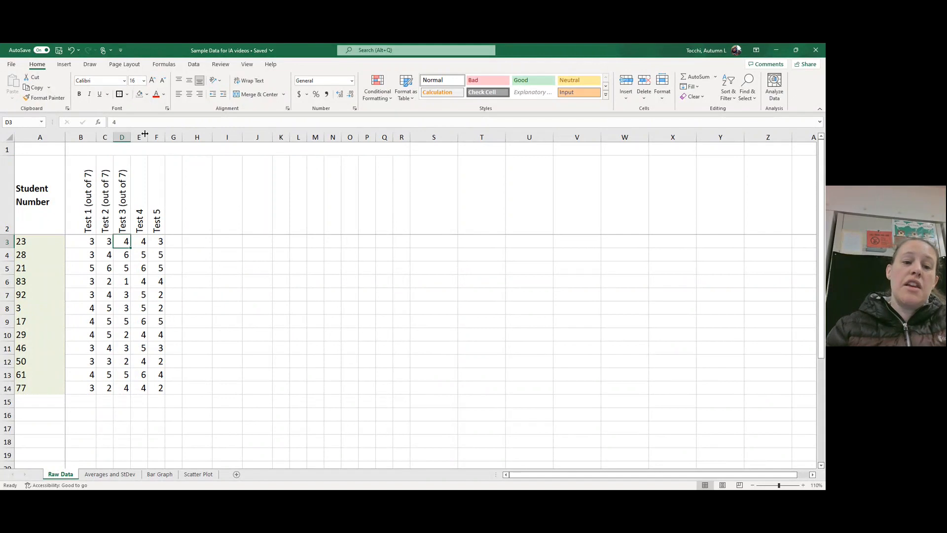
# Step: Extend the fourth test's header in cell E2 to read "Test 4 (out of 7)"
pyautogui.click(139, 190)
pyautogui.click(144, 122)
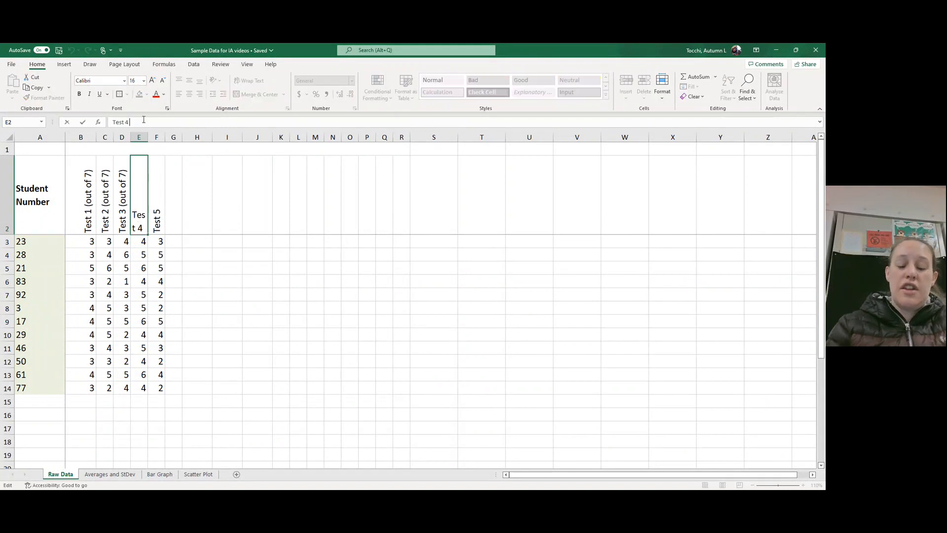
pyautogui.write('(out of')
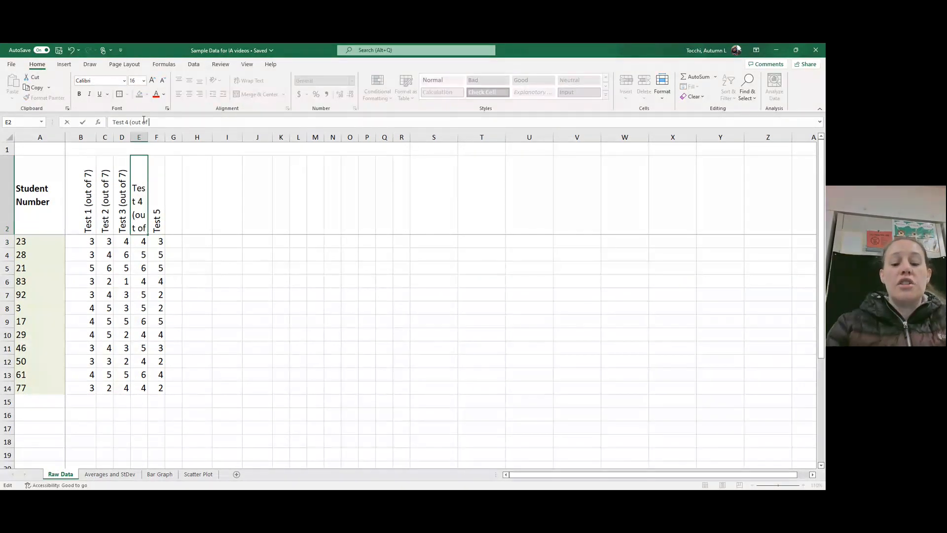
pyautogui.write(' 7)')
pyautogui.press('Return')
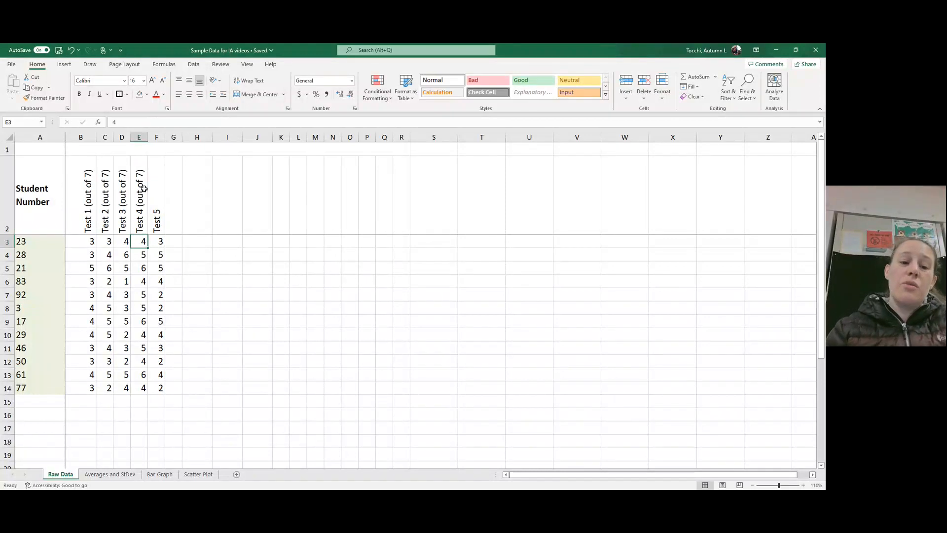
# Step: Extend the fifth test's header in cell F2 to read "Test 5 (out of 7)"
pyautogui.click(149, 191)
pyautogui.click(149, 123)
pyautogui.write('(')
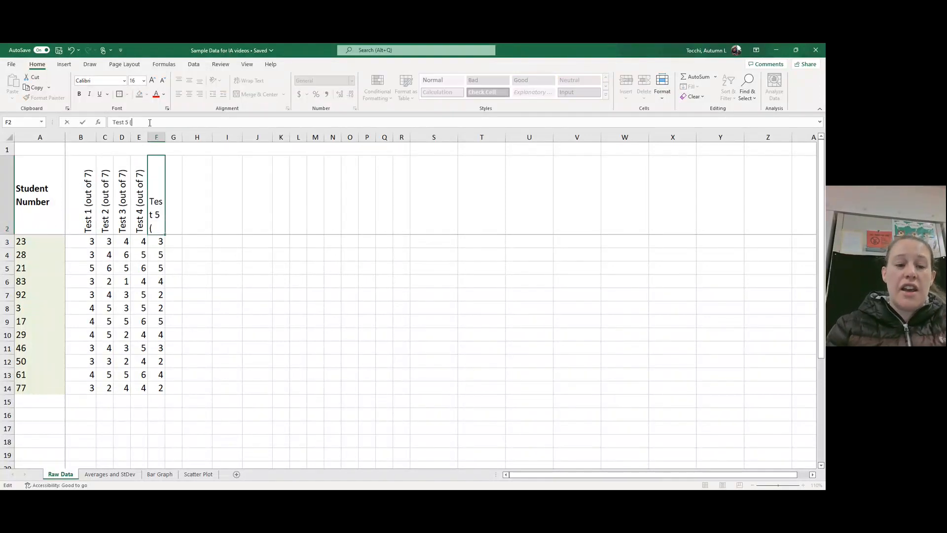
pyautogui.write('out of 7')
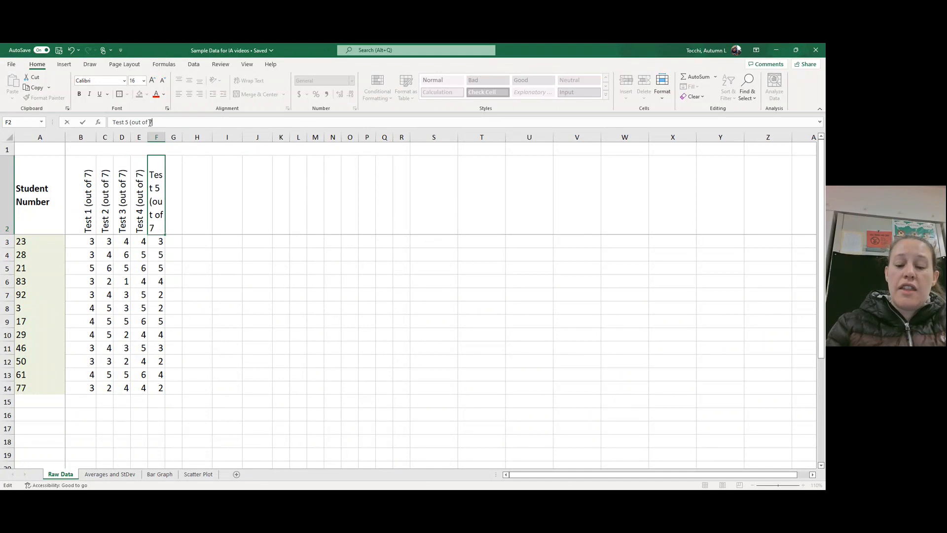
pyautogui.press('Return')
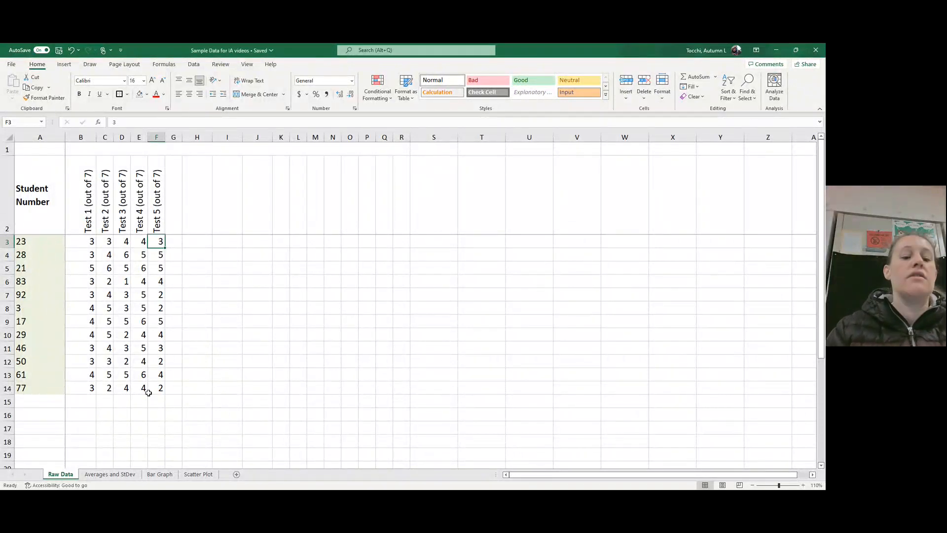
# Step: Apply All Borders to the whole raw data table, cells A2 to F14
pyautogui.moveTo(158, 388)
pyautogui.mouseDown()
pyautogui.moveTo(99, 345)
pyautogui.moveTo(61, 191)
pyautogui.mouseUp()
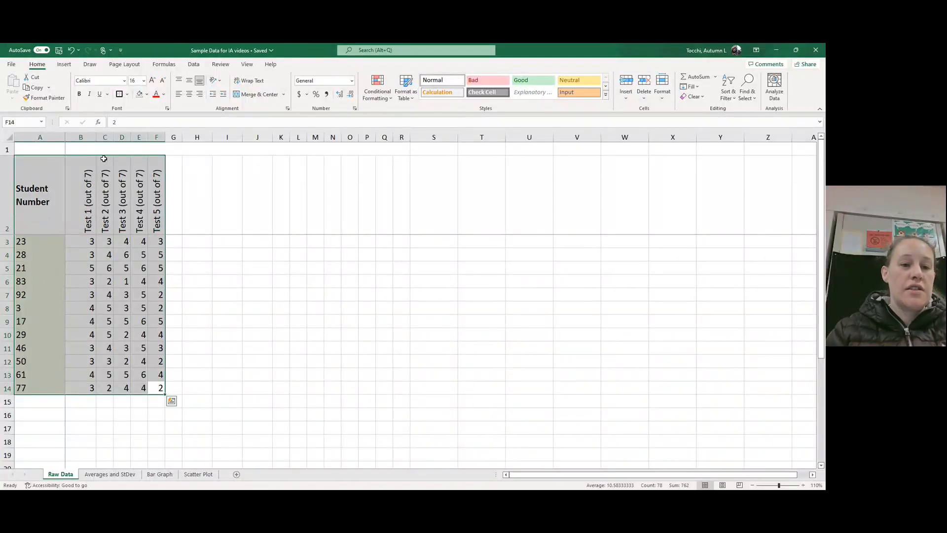
pyautogui.click(126, 94)
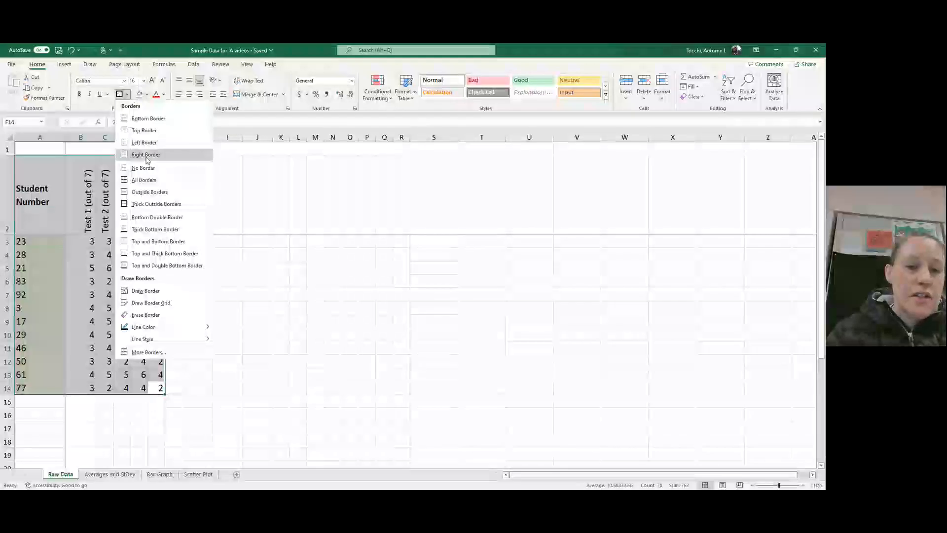
pyautogui.click(143, 179)
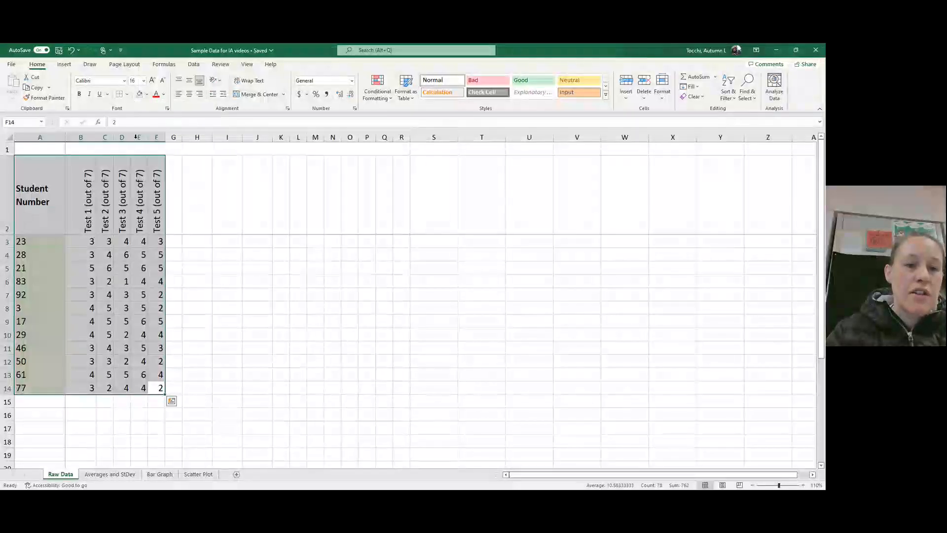
pyautogui.click(127, 95)
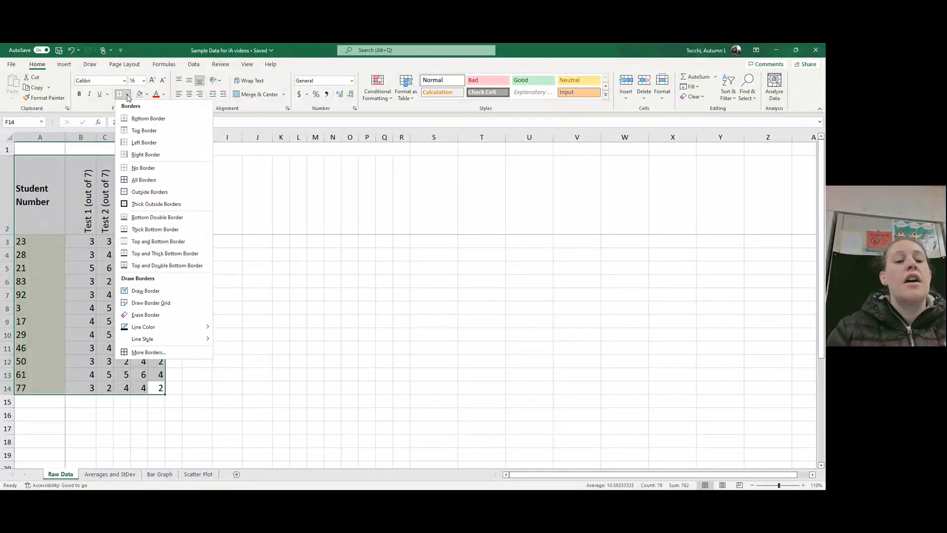
pyautogui.click(150, 180)
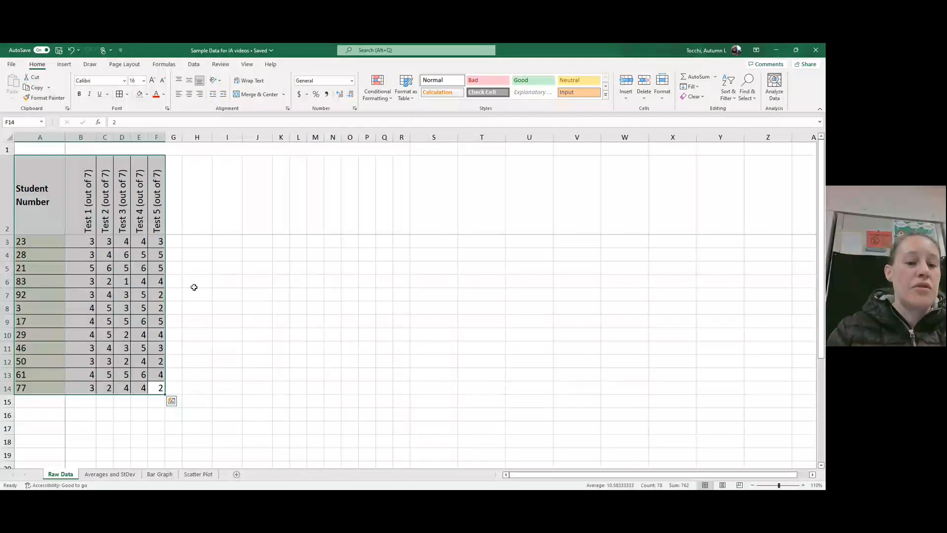
pyautogui.click(198, 297)
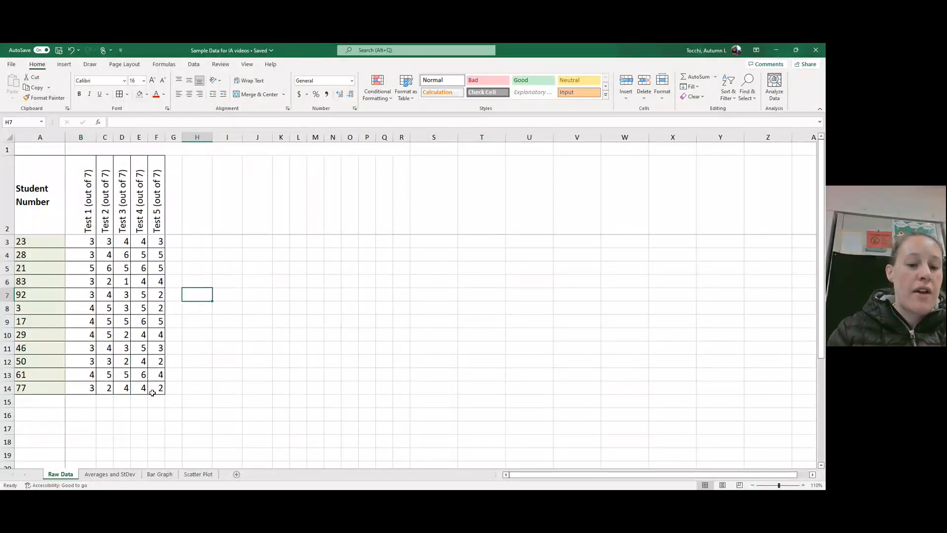
# Step: Add Thick Outside Borders around the raw data table, cells A2 to F14
pyautogui.moveTo(158, 387)
pyautogui.mouseDown()
pyautogui.moveTo(59, 315)
pyautogui.moveTo(49, 197)
pyautogui.mouseUp()
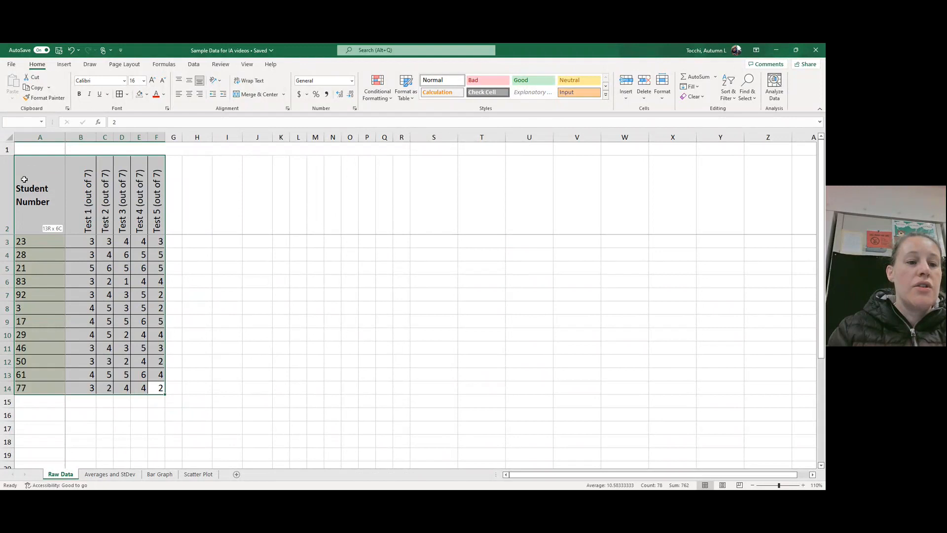
pyautogui.click(128, 95)
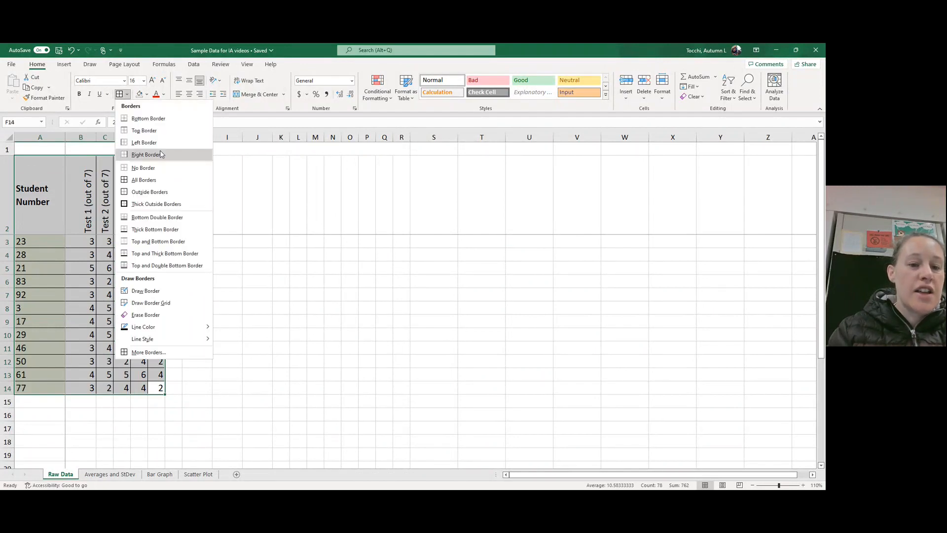
pyautogui.click(145, 201)
pyautogui.click(196, 293)
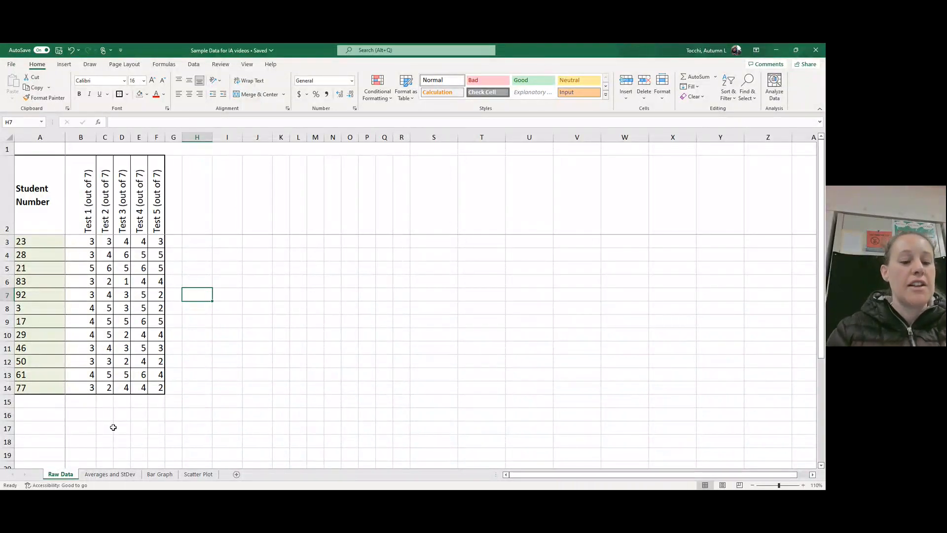
# Step: Copy the five test headers in B2:F2 from the Raw Data sheet onto B2:F2 of the Averages and StDev sheet, and narrow column B there
pyautogui.click(111, 474)
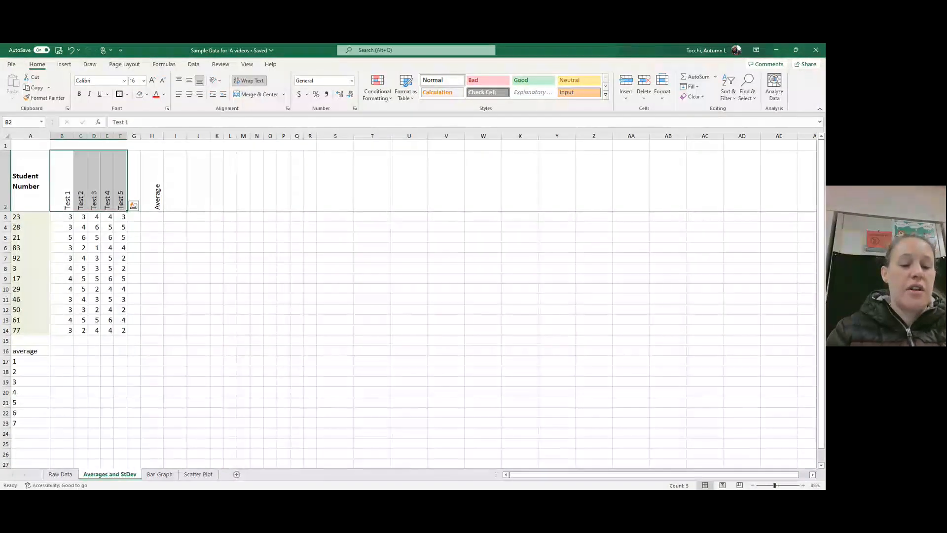
pyautogui.click(60, 474)
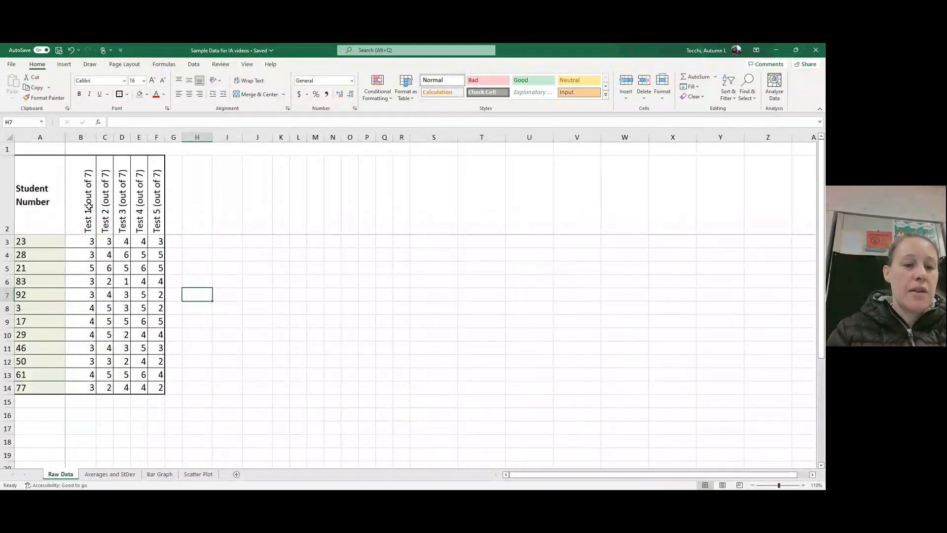
pyautogui.moveTo(89, 205); pyautogui.dragTo(157, 203)
pyautogui.hotkey('ctrl', 'c')
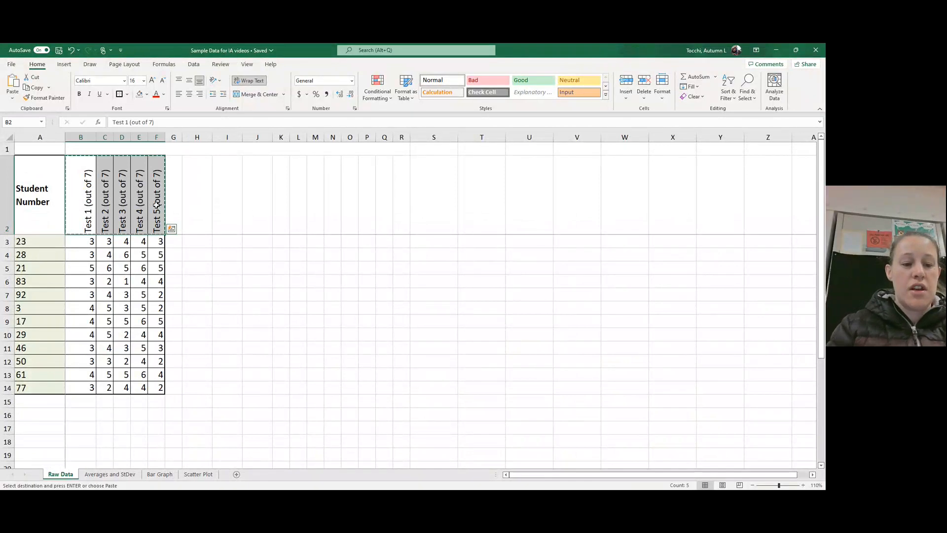
pyautogui.click(109, 474)
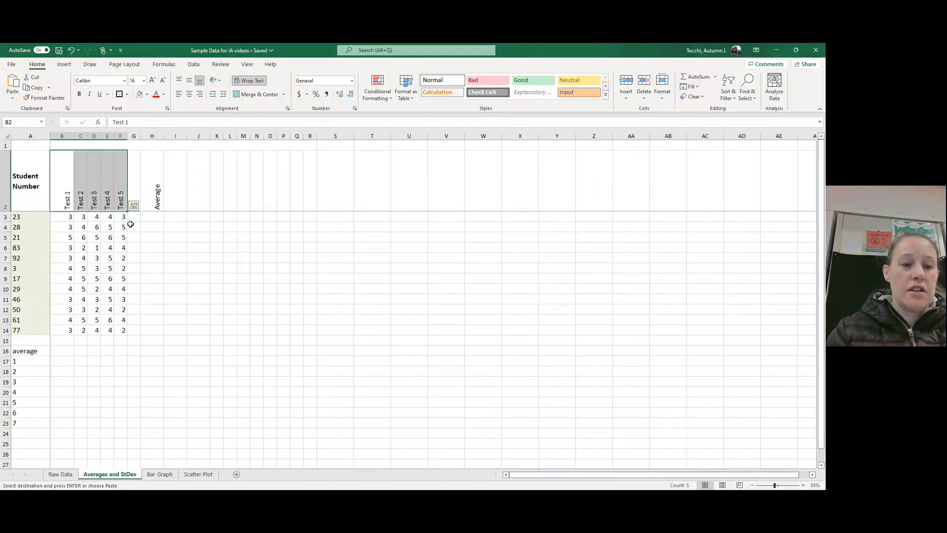
pyautogui.click(69, 186)
pyautogui.hotkey('ctrl', 'v')
pyautogui.click(108, 268)
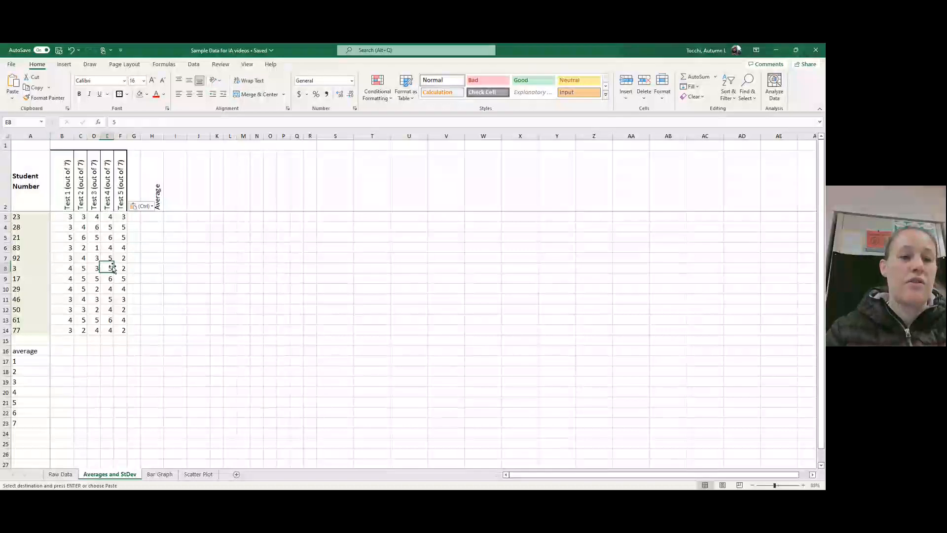
pyautogui.moveTo(77, 136); pyautogui.dragTo(67, 137)
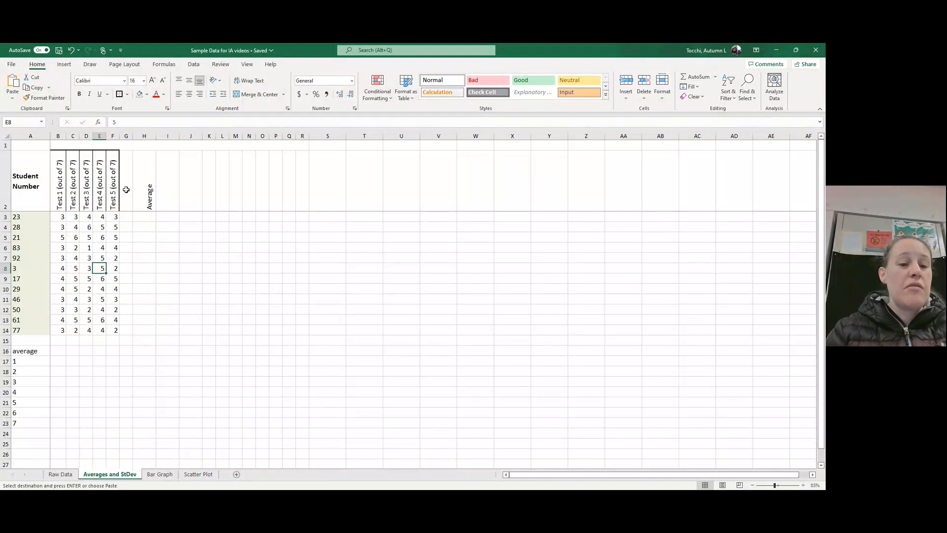
# Step: Extend the average column's header in cell H2 to read "Average test score by student"
pyautogui.click(156, 172)
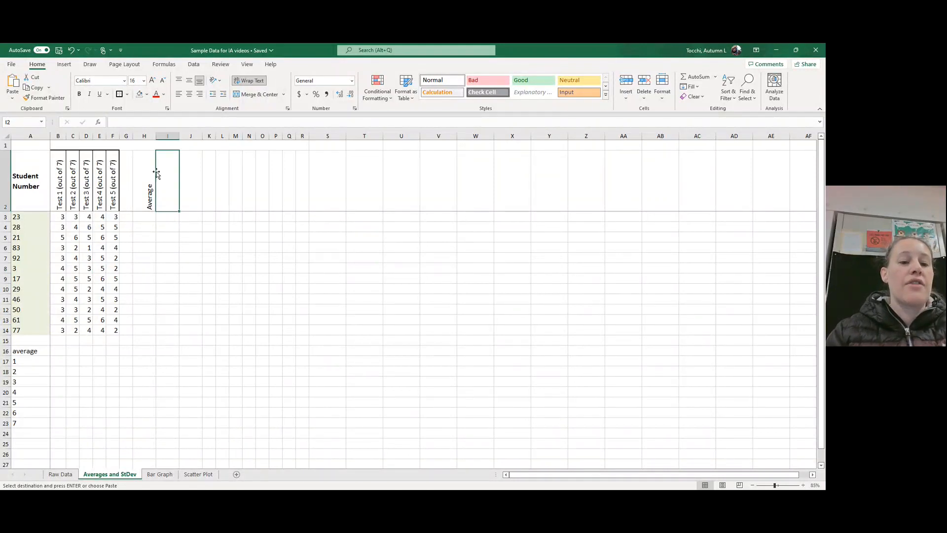
pyautogui.click(153, 173)
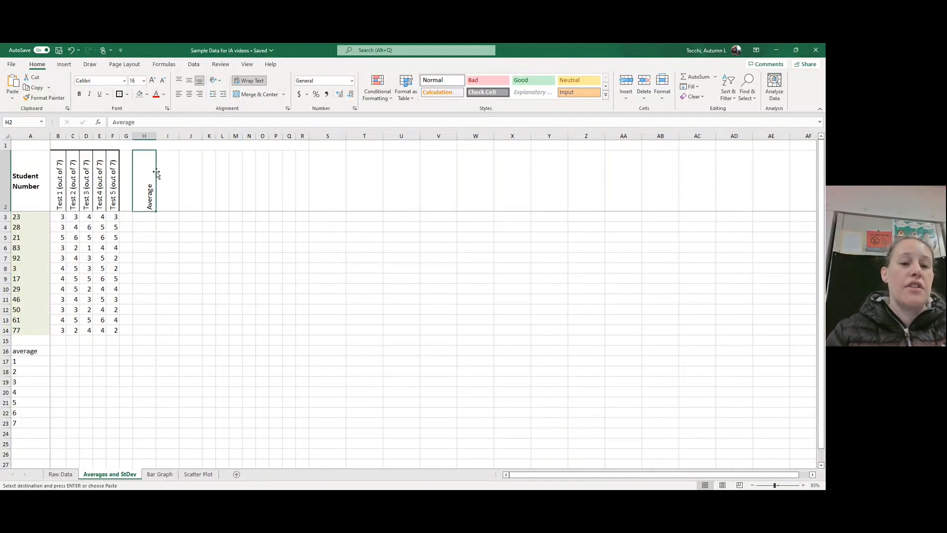
pyautogui.click(27, 351)
pyautogui.click(142, 191)
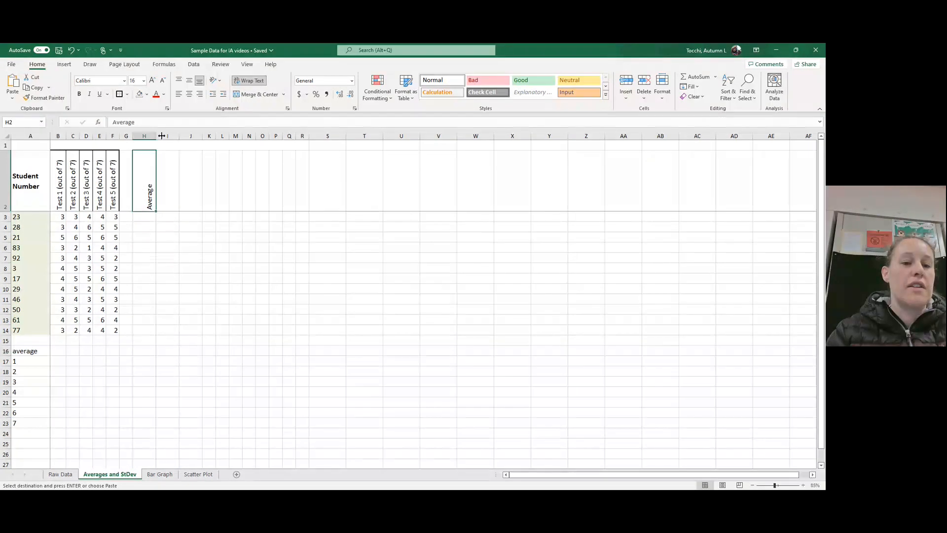
pyautogui.click(159, 123)
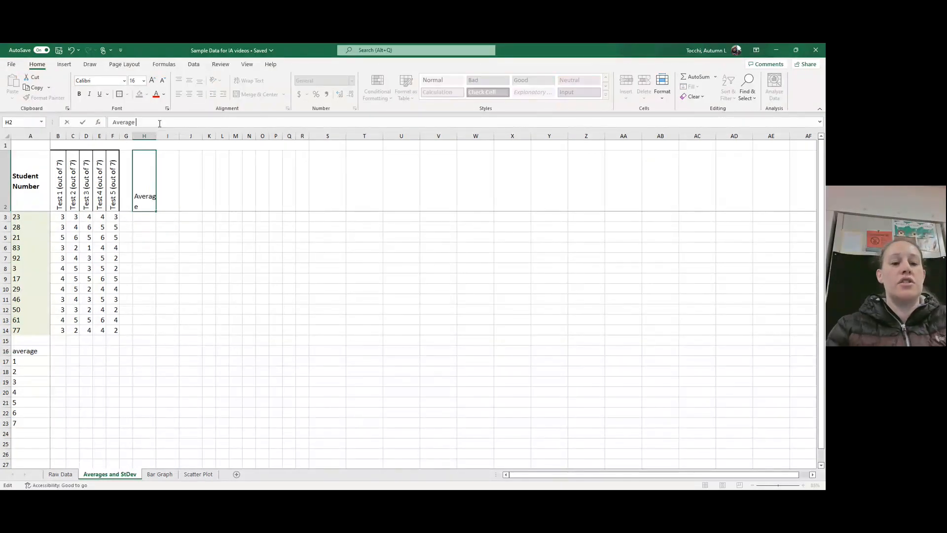
pyautogui.write('rest===')
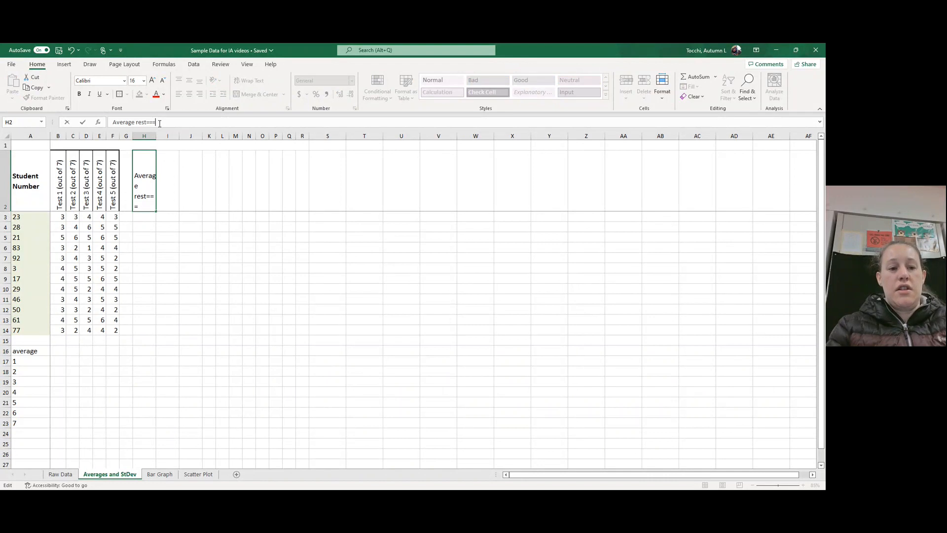
pyautogui.press('BackSpace')
pyautogui.press('BackSpace')
pyautogui.press('BackSpace')
pyautogui.press('BackSpace')
pyautogui.press('BackSpace')
pyautogui.press('BackSpace')
pyautogui.press('BackSpace')
pyautogui.write('test')
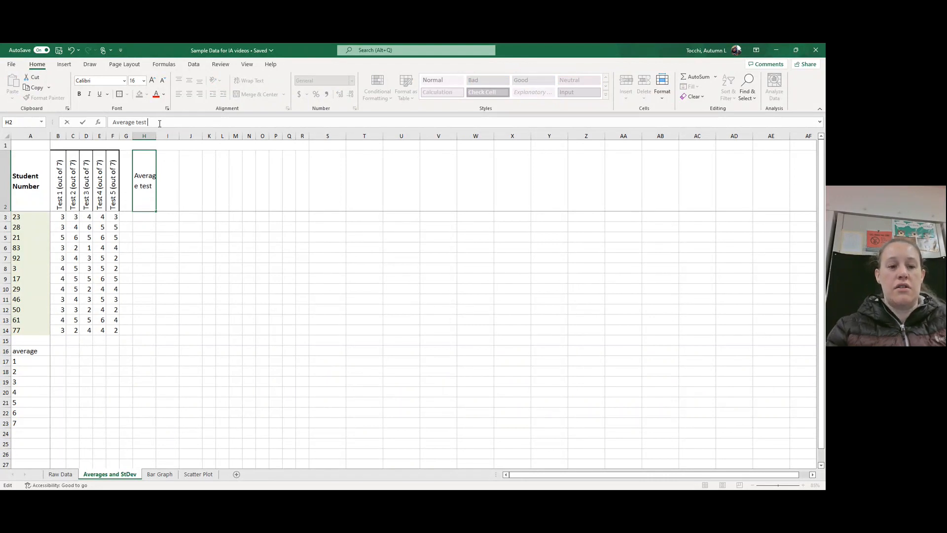
pyautogui.write(' score by s')
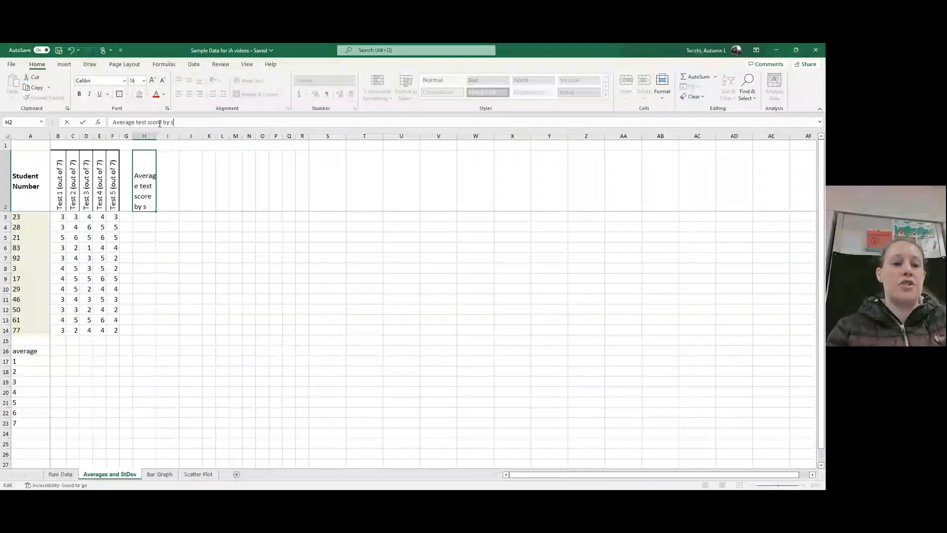
pyautogui.write('tudent')
pyautogui.press('Return')
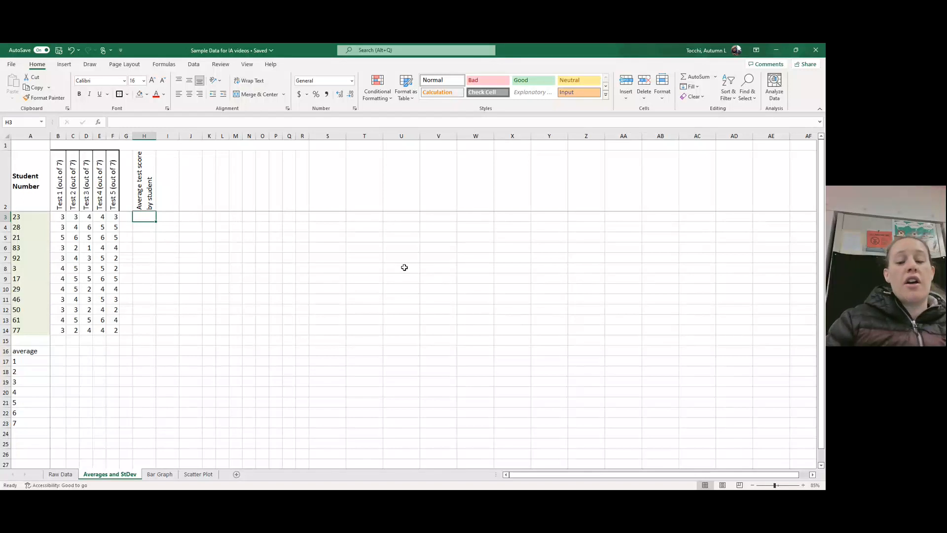
# Step: Try the formula =avg in cell H3 for the first student's average
pyautogui.write('=')
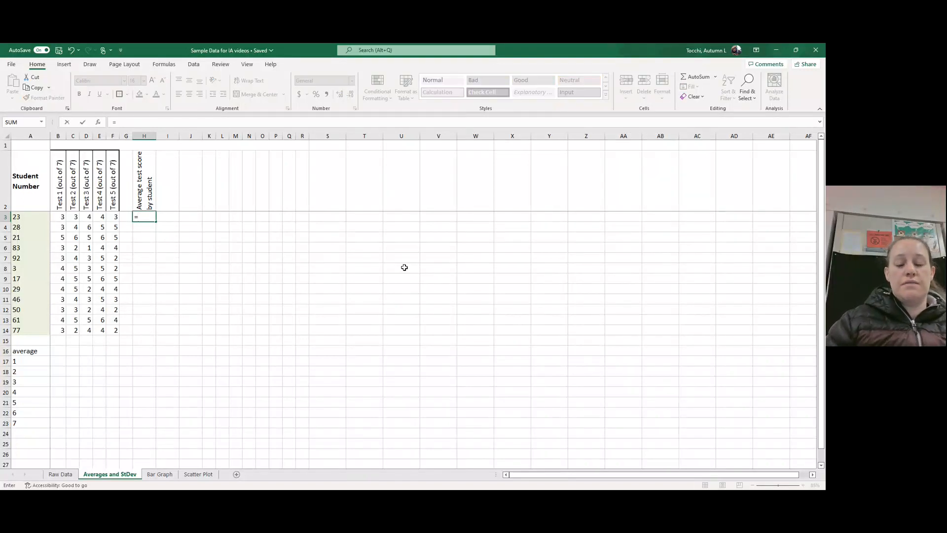
pyautogui.write('avg')
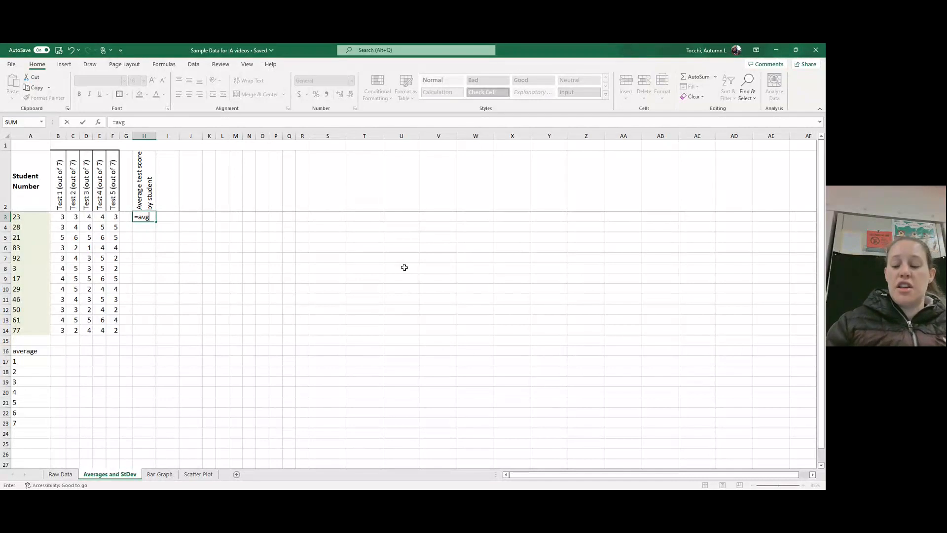
pyautogui.press('Return')
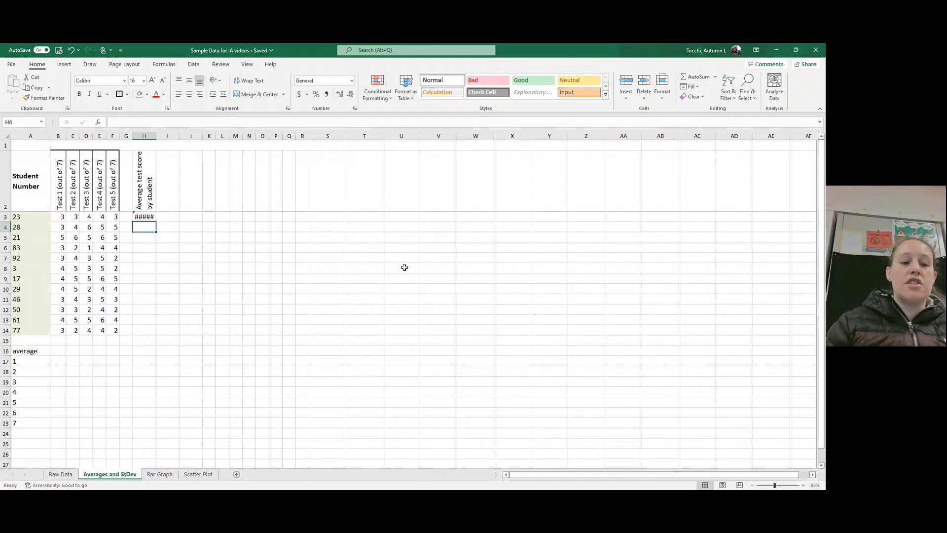
# Step: Correct the formula in cell H3 to =AVERAGE(B3:F3) to average the first student's five test scores
pyautogui.press('Up')
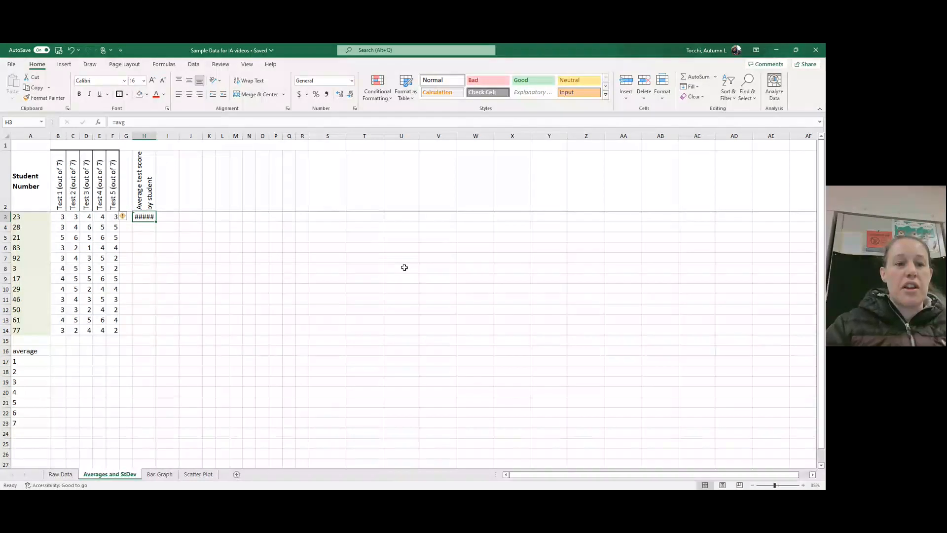
pyautogui.click(165, 122)
pyautogui.press('BackSpace')
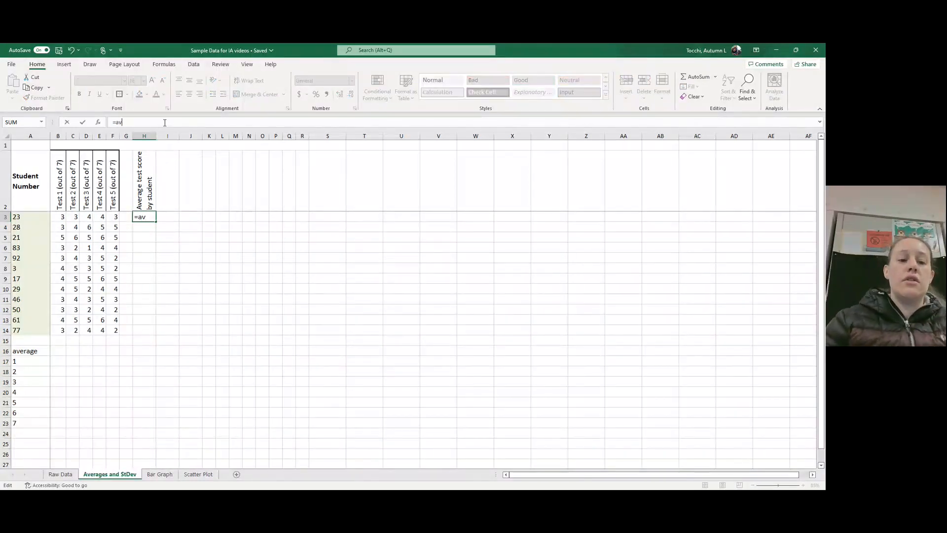
pyautogui.write('erage')
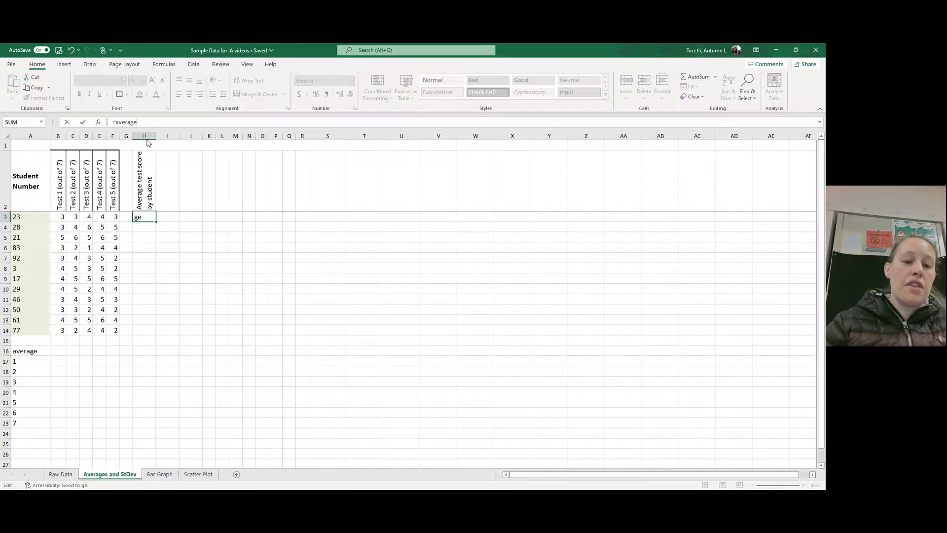
pyautogui.press('Tab')
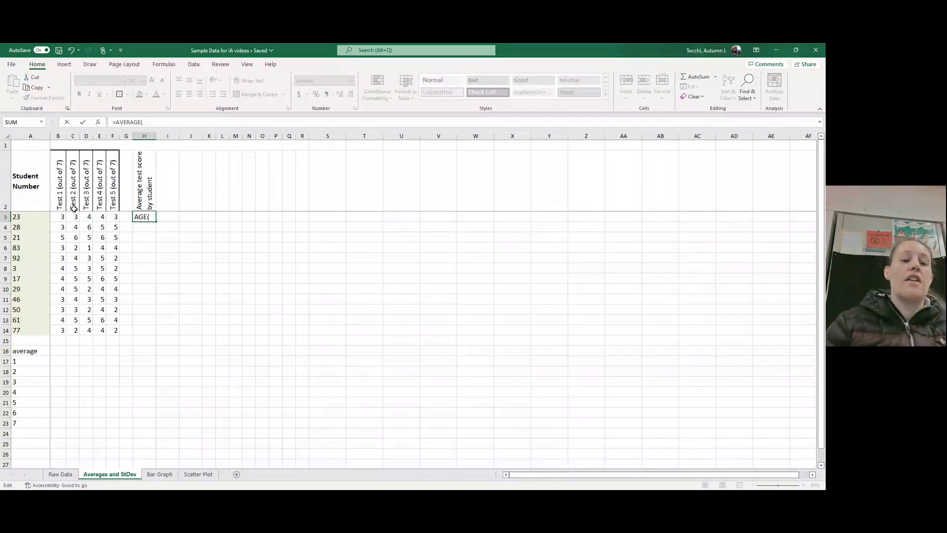
pyautogui.moveTo(62, 216); pyautogui.dragTo(110, 217)
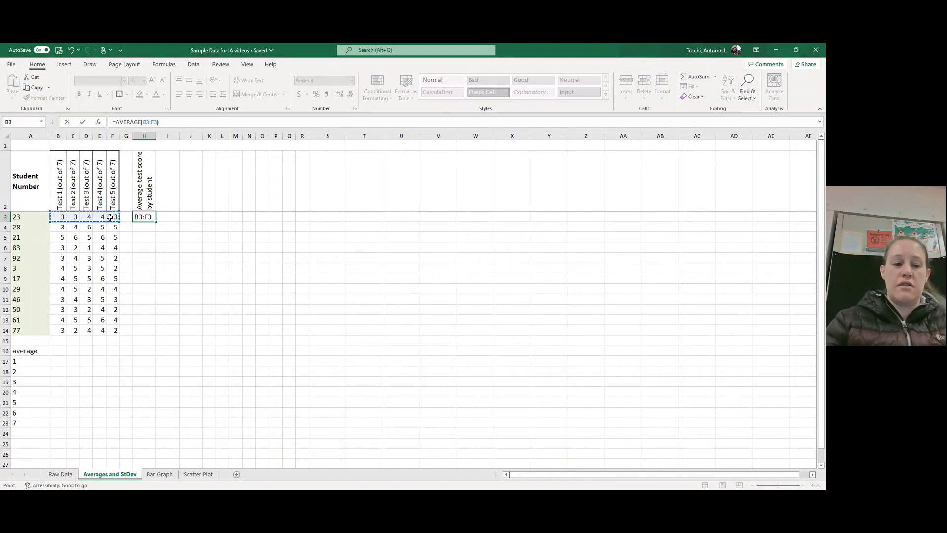
pyautogui.press('Return')
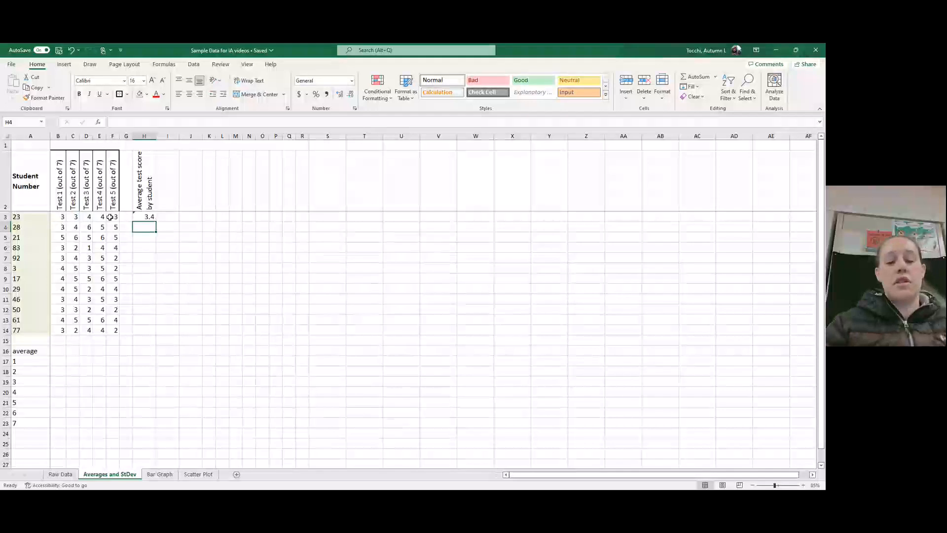
# Step: Enter =average(B4:F4) in cell H4 to average the second student's test scores
pyautogui.write('=average(')
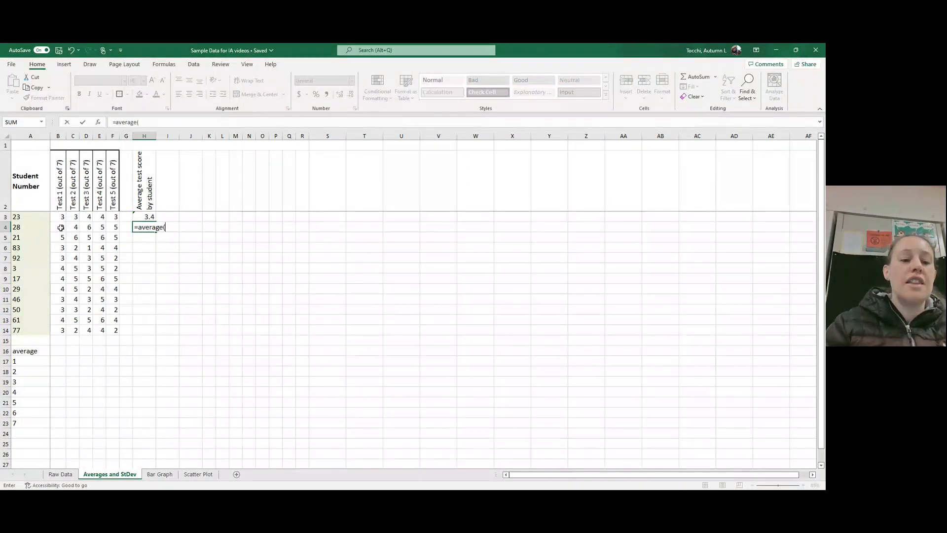
pyautogui.moveTo(61, 228); pyautogui.dragTo(113, 228)
pyautogui.write(')')
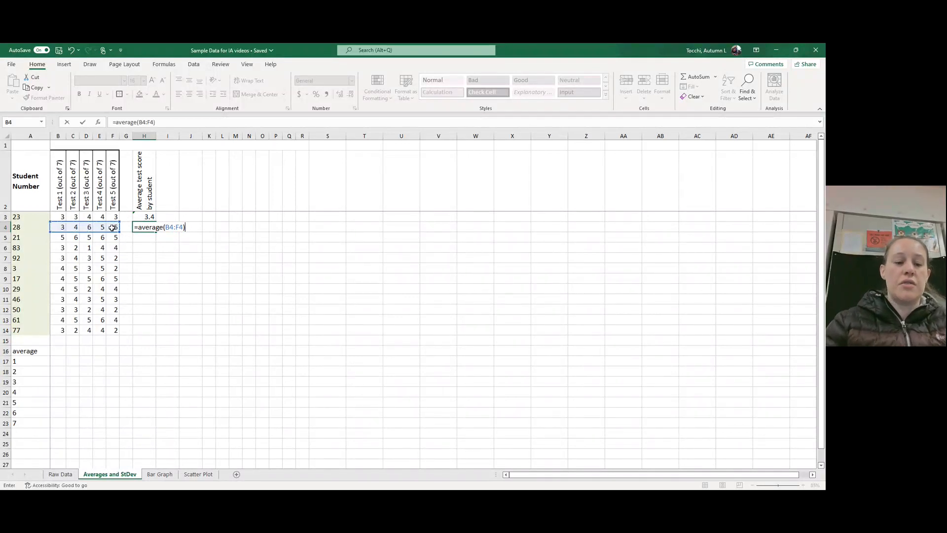
pyautogui.press('Return')
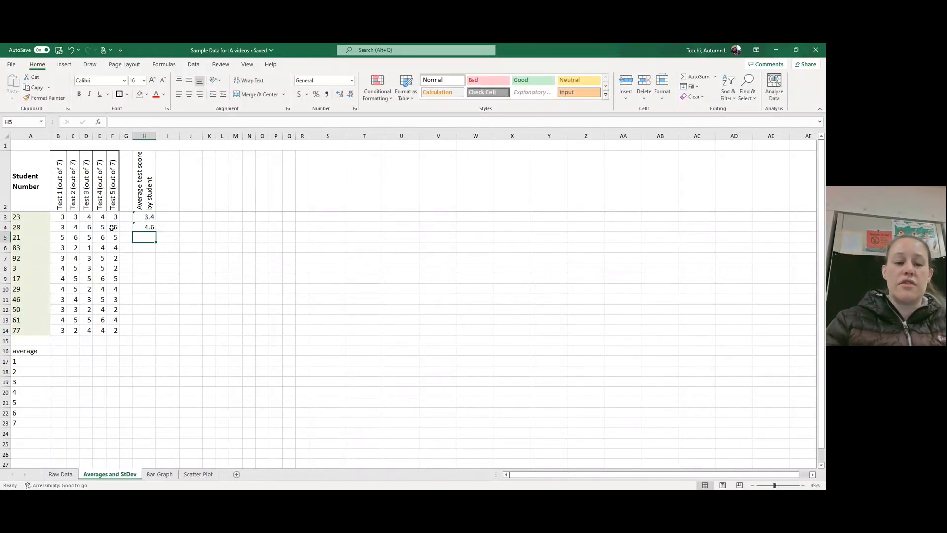
# Step: Enter =AVERAGE(B5:F5) in cell H5 to average the third student's test scores
pyautogui.write('=a')
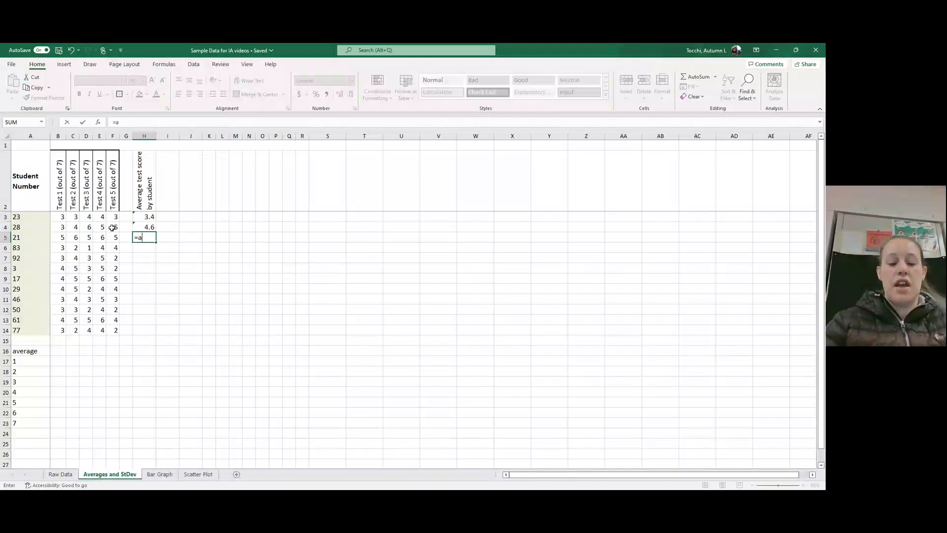
pyautogui.write('verage')
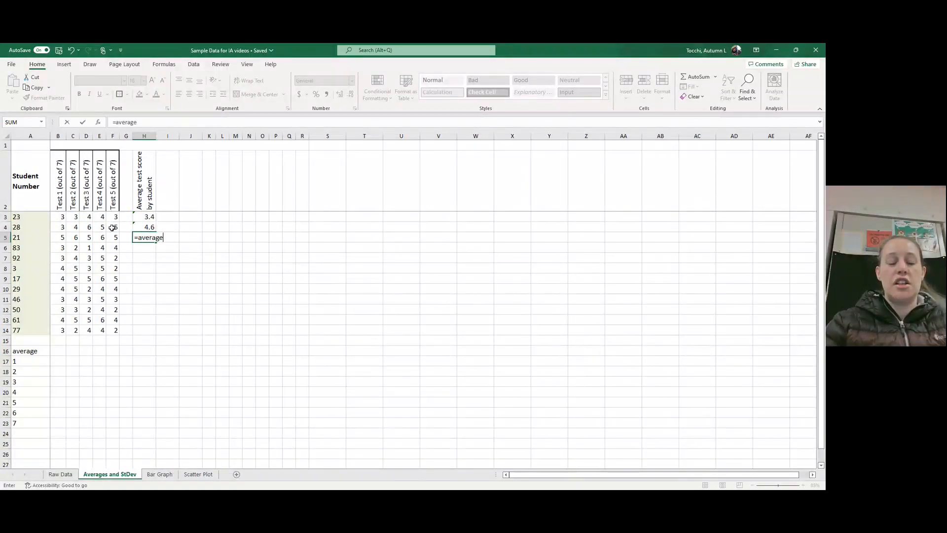
pyautogui.write('(')
pyautogui.moveTo(59, 237); pyautogui.dragTo(117, 239)
pyautogui.press('Return')
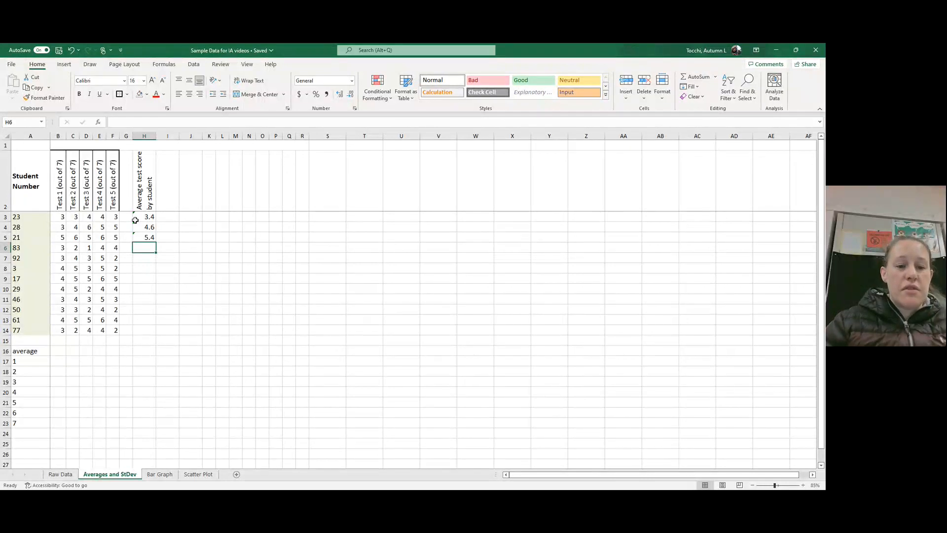
# Step: Fill the average formula from cell H5 down to H14 for the remaining students, and check the copied formula in H9
pyautogui.click(149, 238)
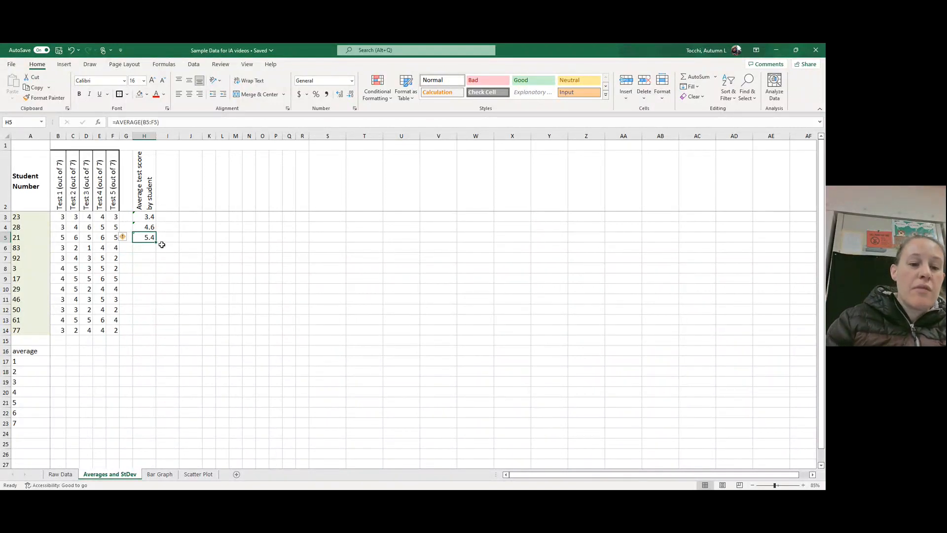
pyautogui.click(190, 239)
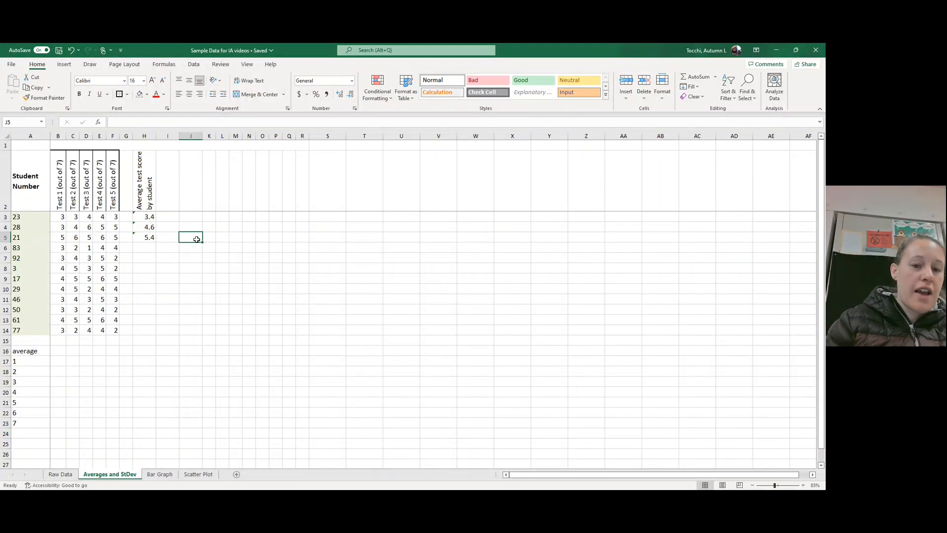
pyautogui.click(147, 238)
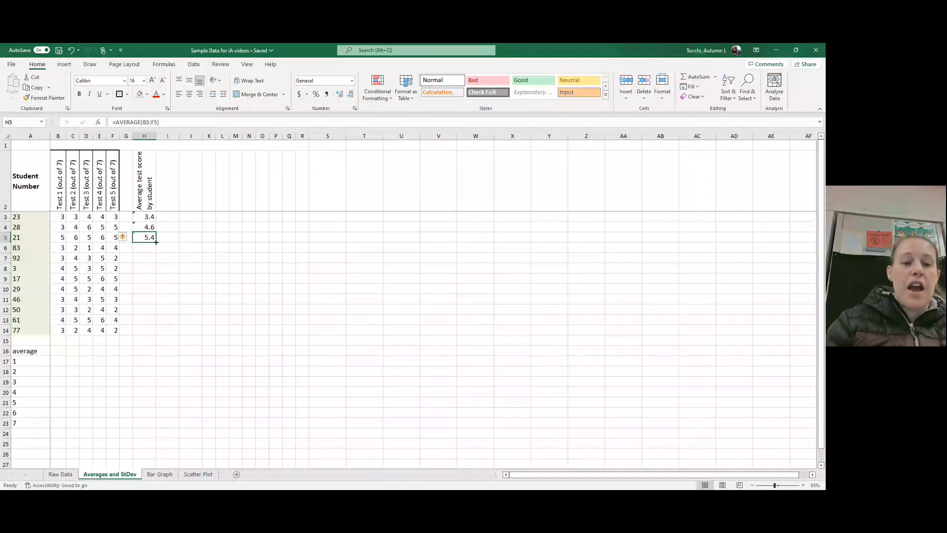
pyautogui.moveTo(156, 241); pyautogui.dragTo(148, 337)
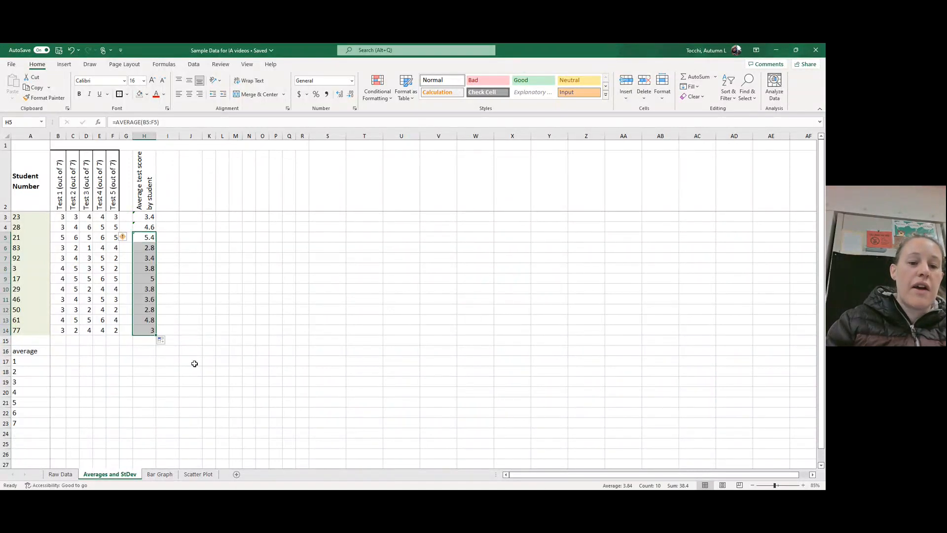
pyautogui.click(163, 280)
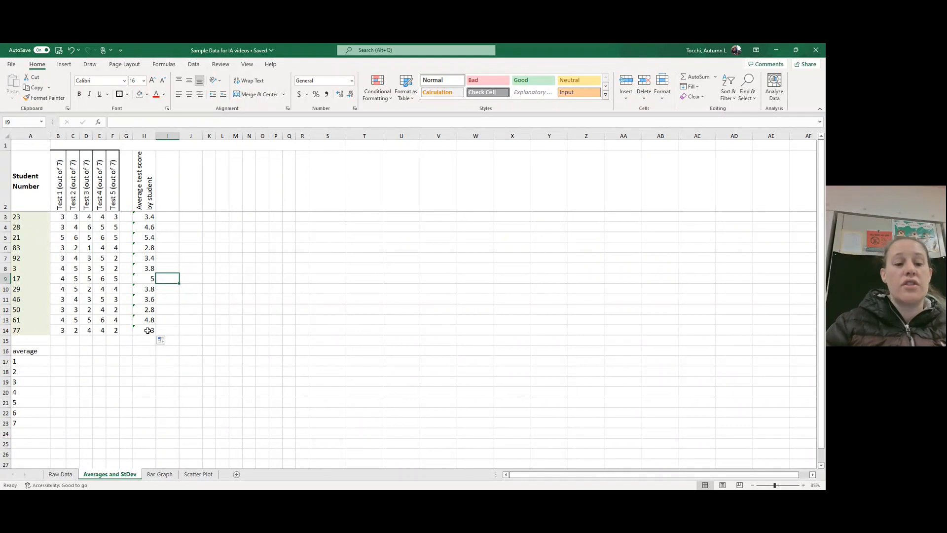
pyautogui.click(145, 278)
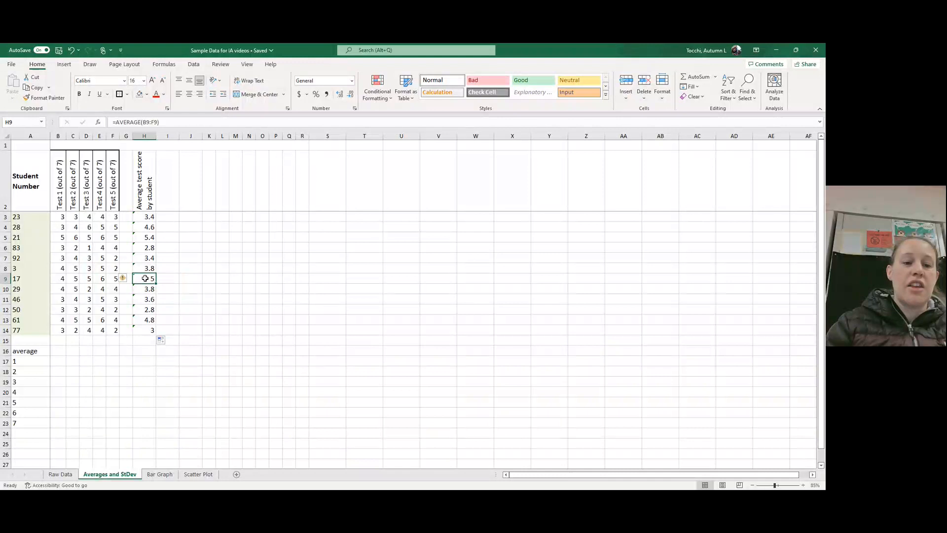
# Step: Check the cell range in H9's average formula, and enter the column heading Standard Deviation in cell I2
pyautogui.click(150, 122)
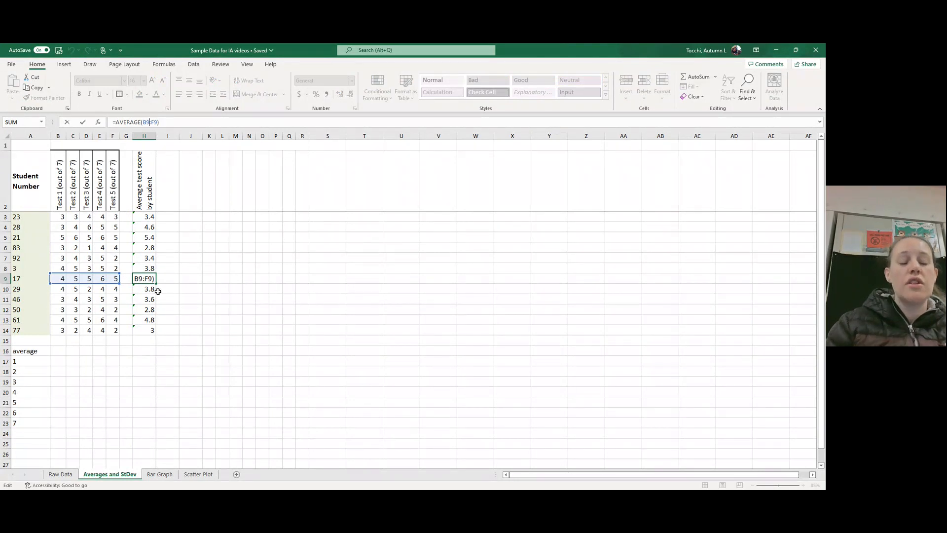
pyautogui.press('Return')
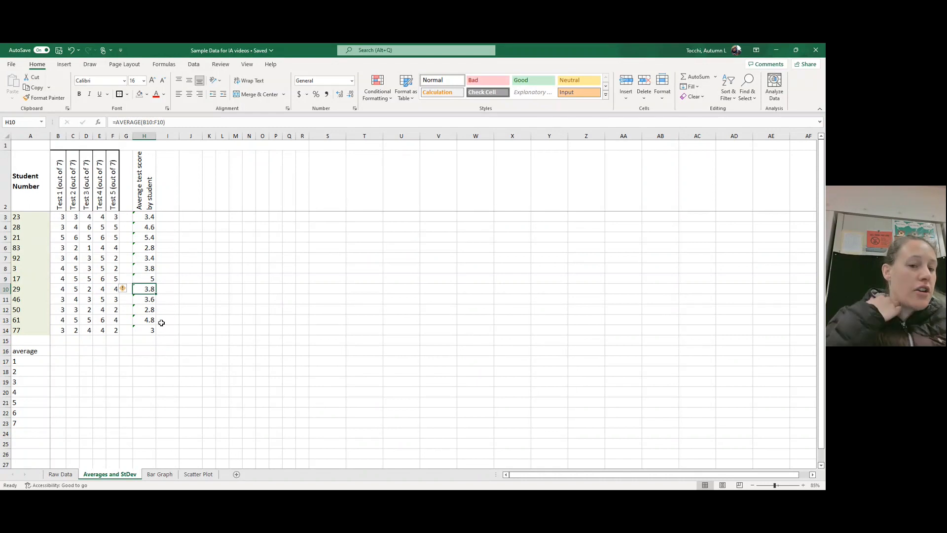
pyautogui.click(165, 197)
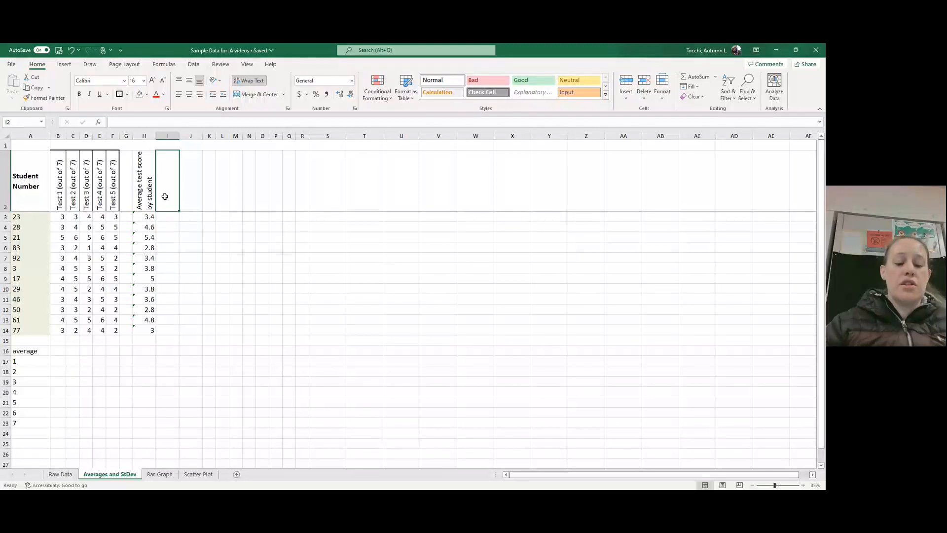
pyautogui.write('Standard')
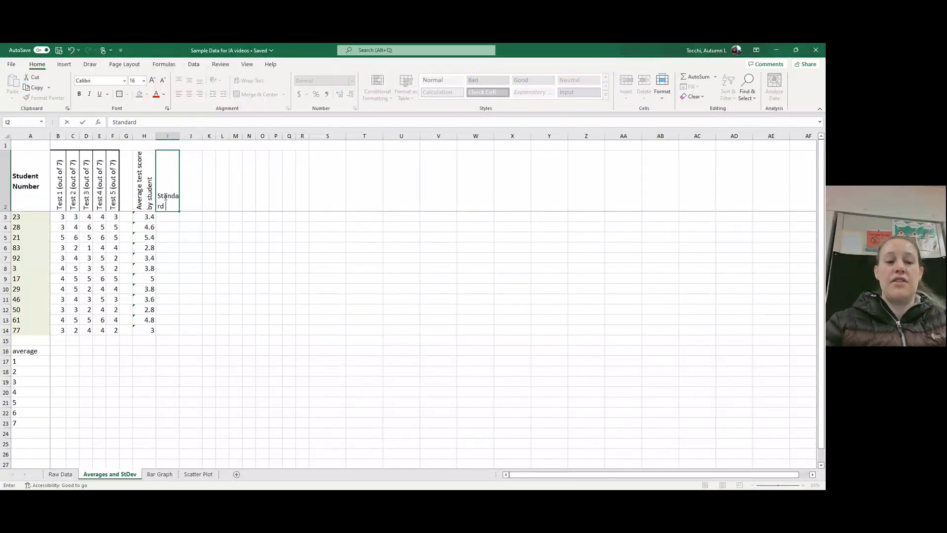
pyautogui.write(' Deviation')
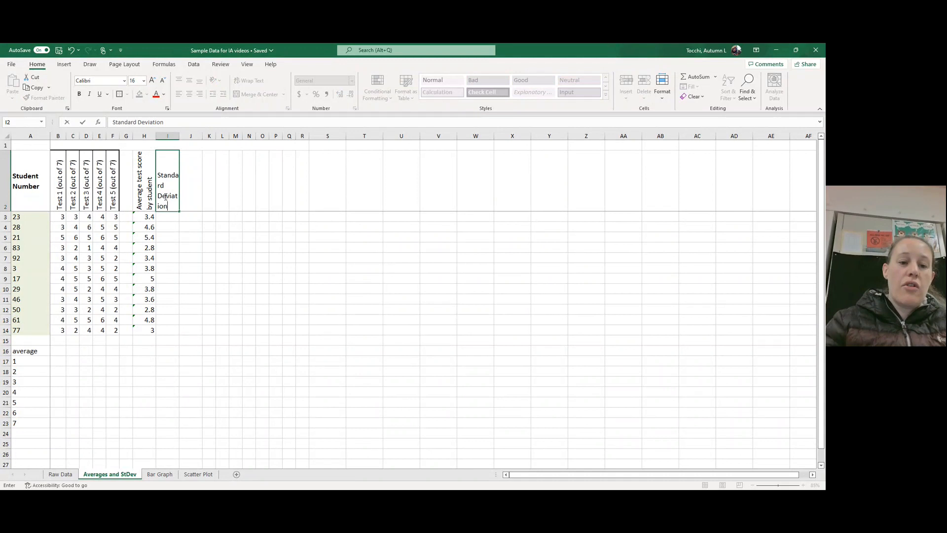
pyautogui.press('Return')
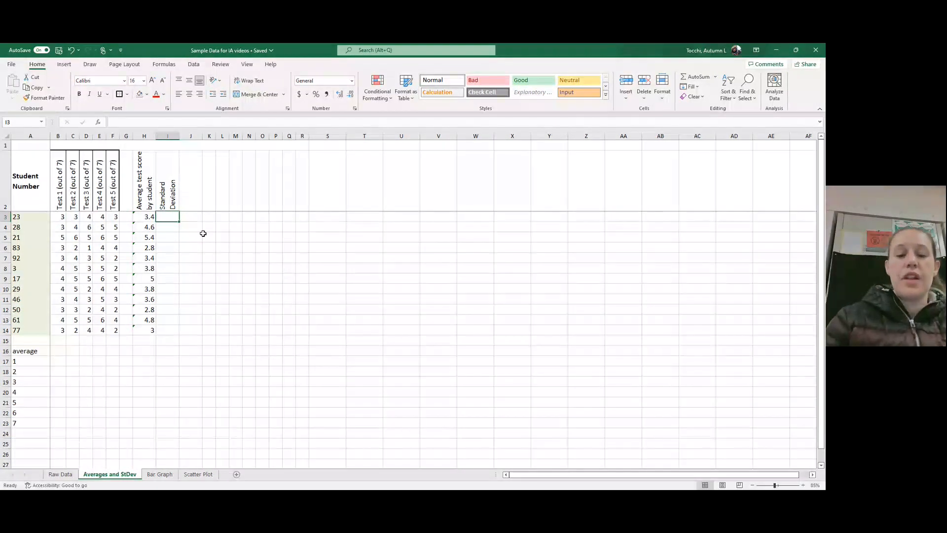
# Step: Enter =STDEV(B3:F3) in cell I3 to calculate the standard deviation of the first student's five test scores
pyautogui.write('=')
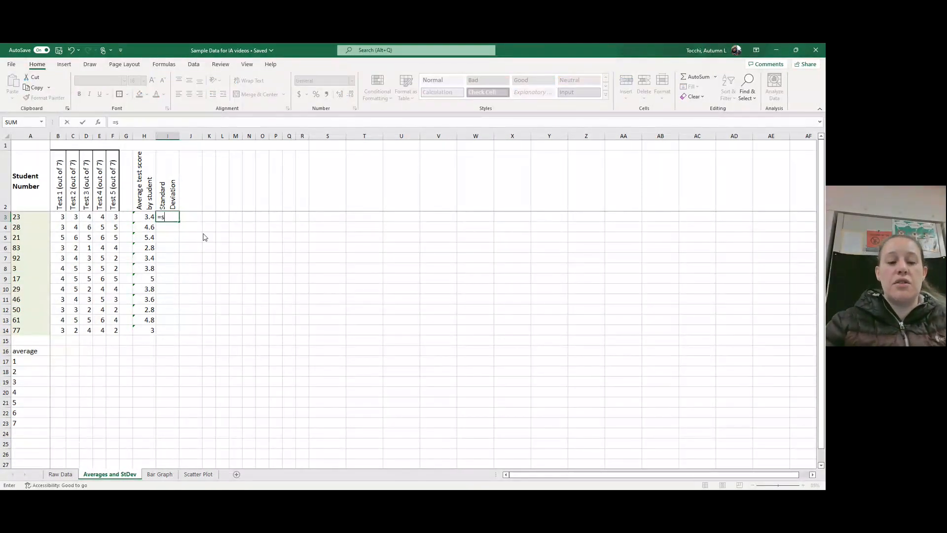
pyautogui.write('std')
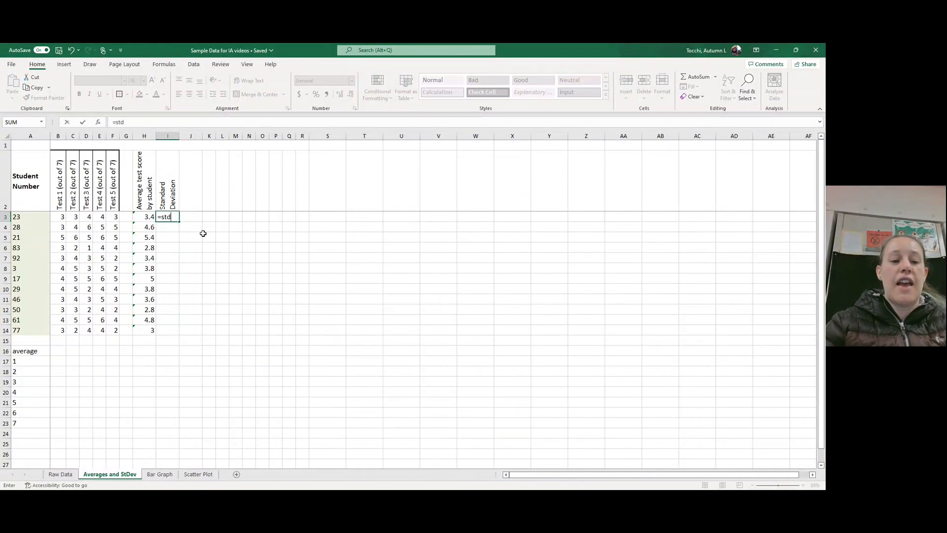
pyautogui.write('ev(')
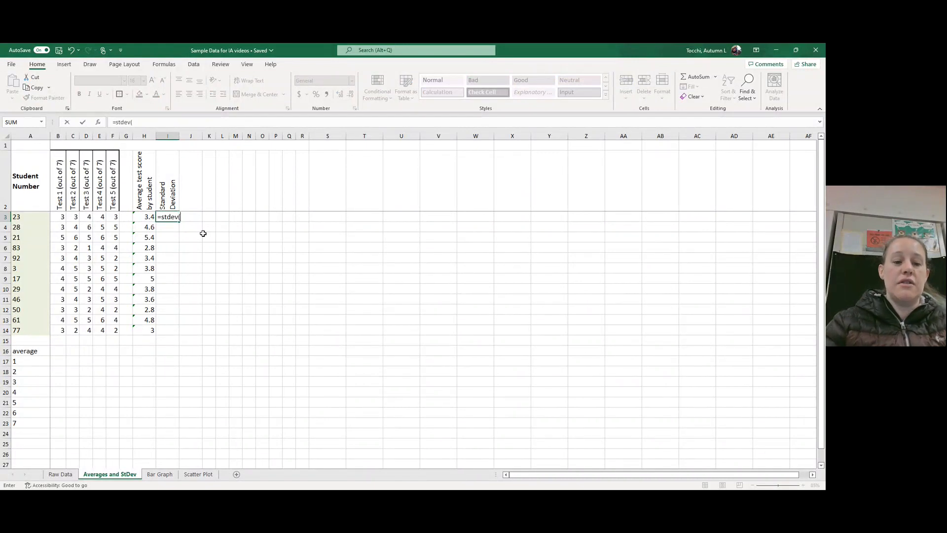
pyautogui.moveTo(57, 218); pyautogui.dragTo(113, 217)
pyautogui.write(')')
pyautogui.press('Return')
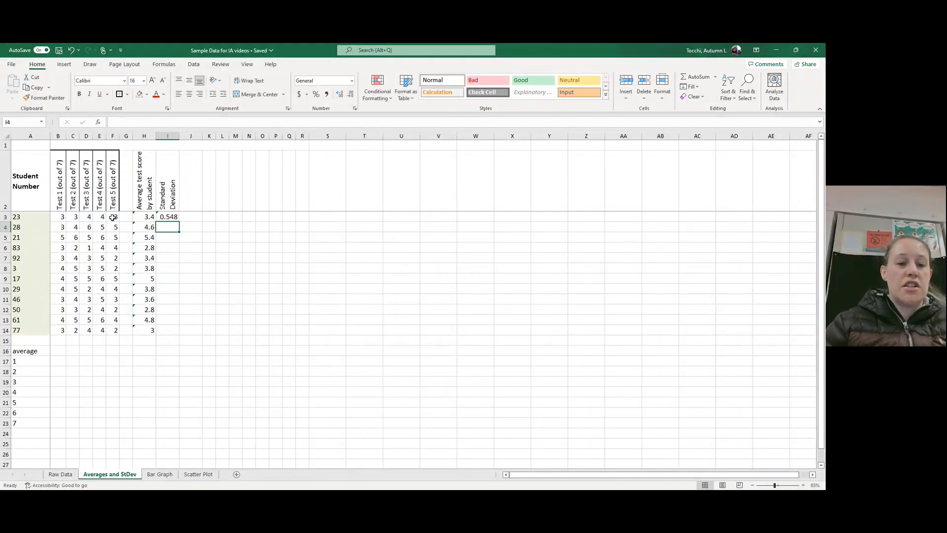
pyautogui.moveTo(173, 214); pyautogui.dragTo(171, 211)
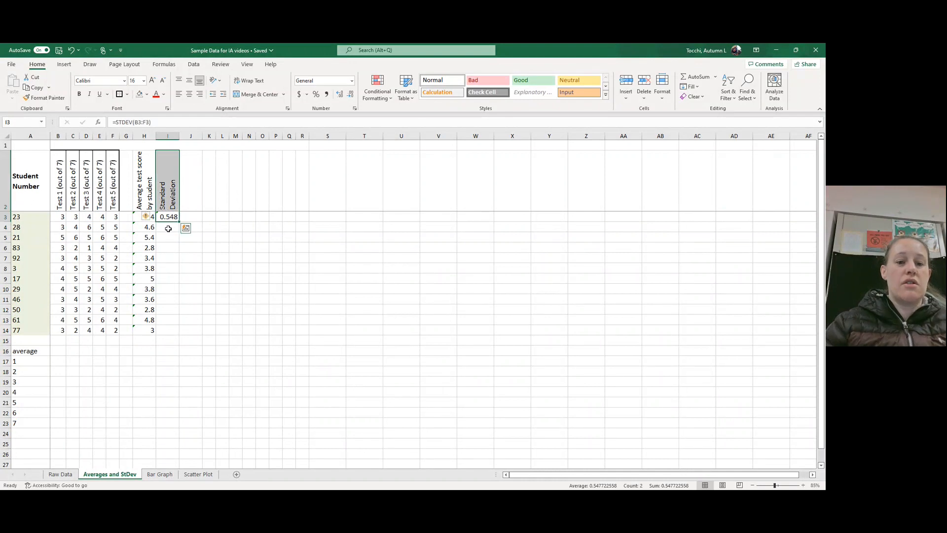
# Step: Enter =stdev(B4:F4) in cell I4 to calculate the standard deviation of the second student's test scores
pyautogui.click(168, 229)
pyautogui.write('=')
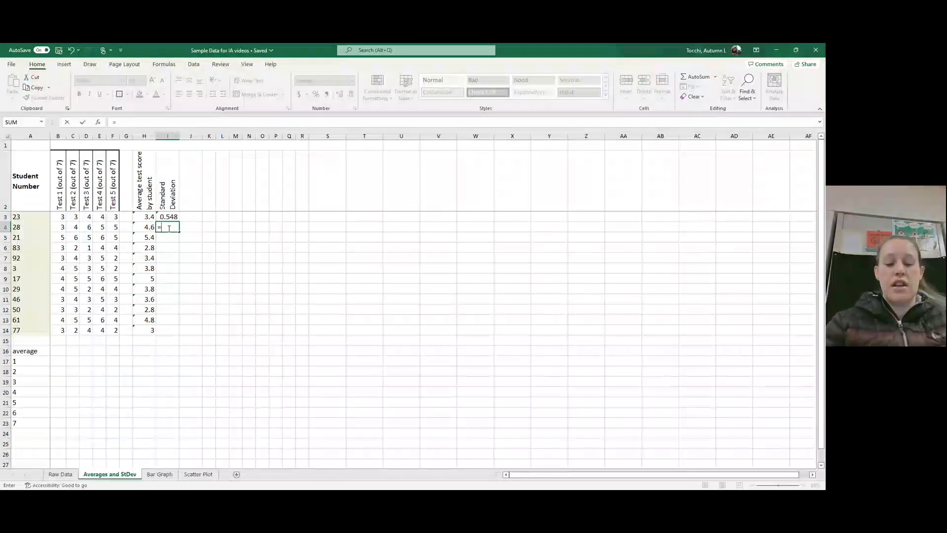
pyautogui.write('std')
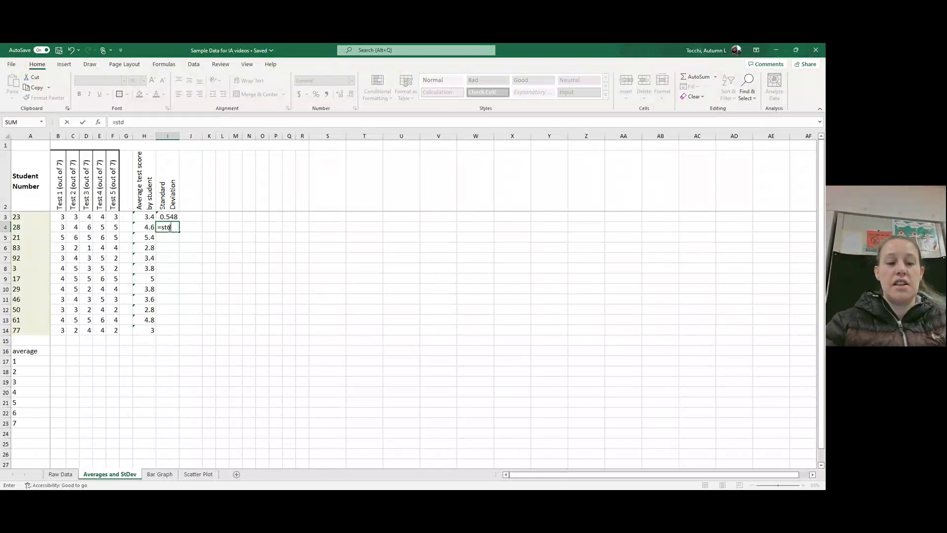
pyautogui.write('ev(')
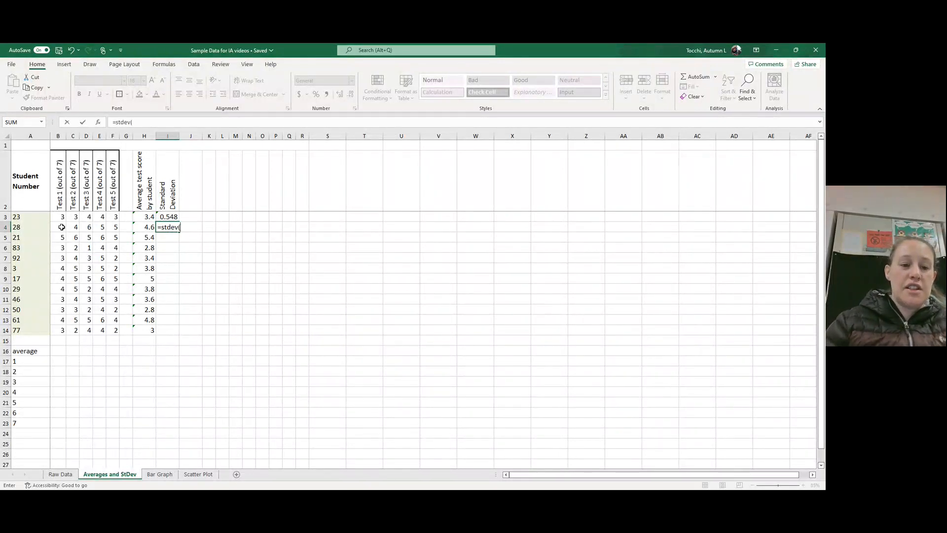
pyautogui.moveTo(61, 227); pyautogui.dragTo(111, 231)
pyautogui.write(')')
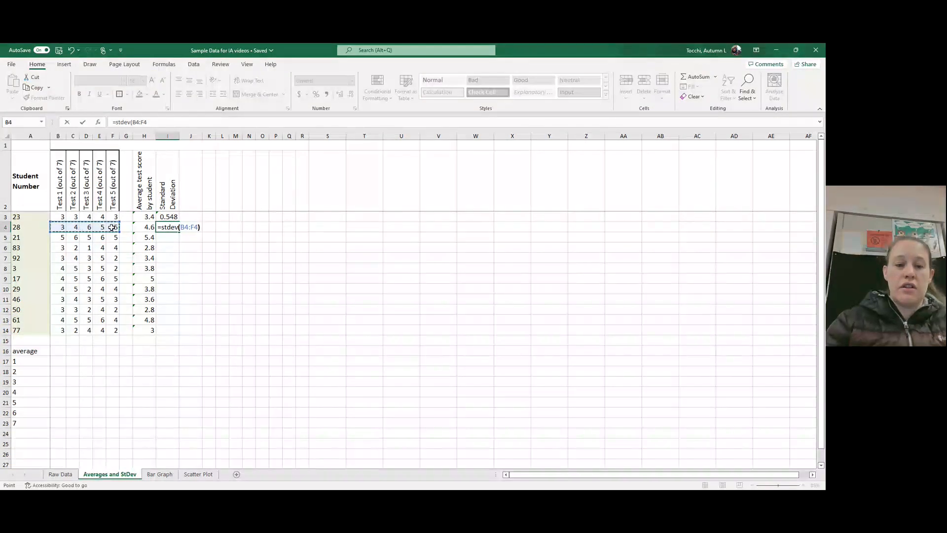
pyautogui.press('Return')
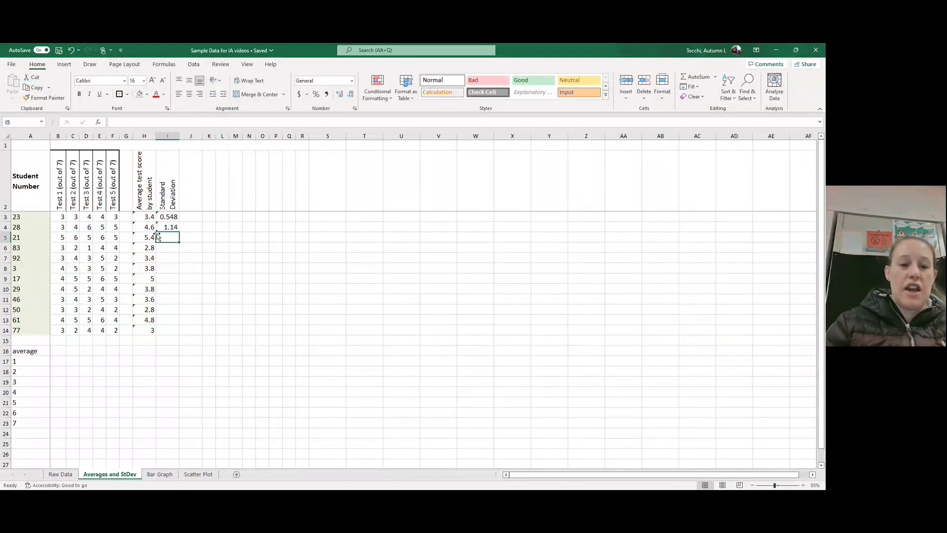
# Step: Fill the standard deviation formula from cell I4 down to I14 for the remaining students
pyautogui.click(174, 225)
pyautogui.moveTo(179, 232); pyautogui.dragTo(166, 337)
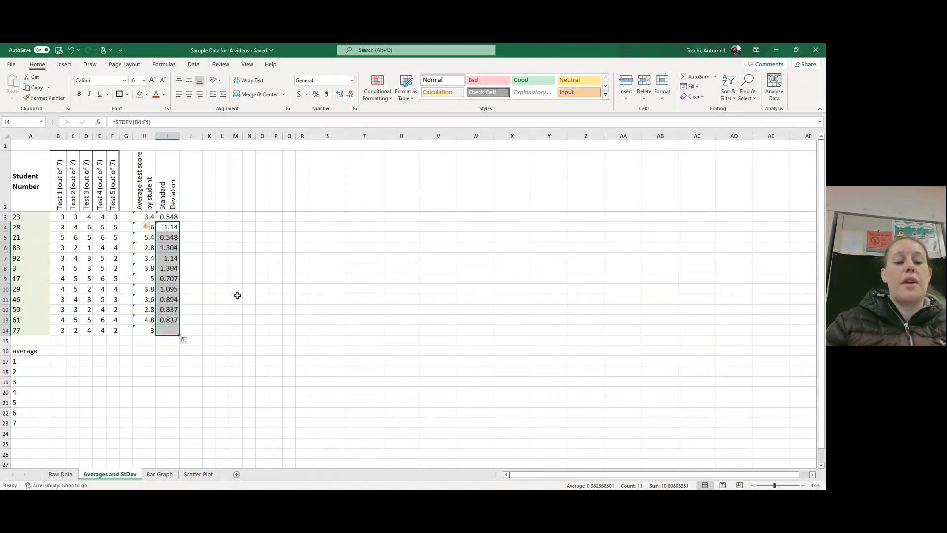
pyautogui.click(192, 245)
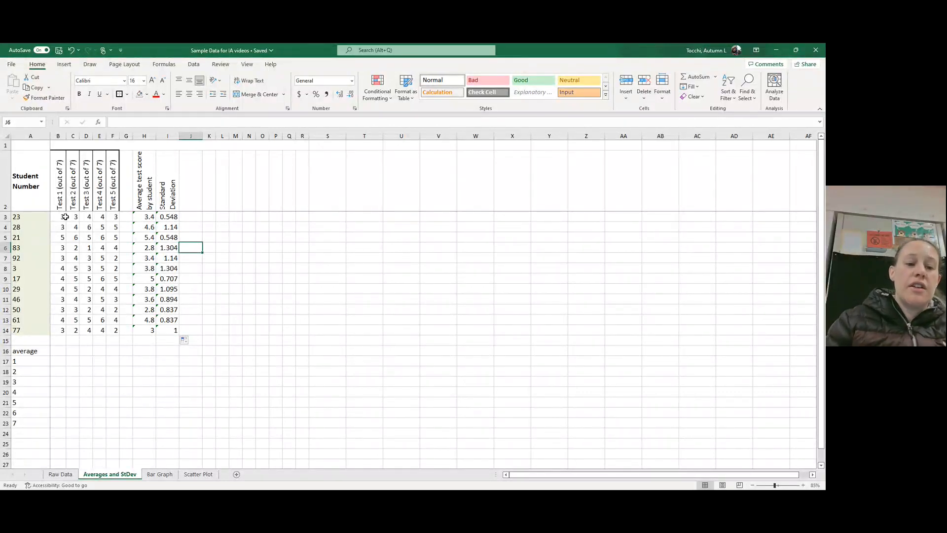
# Step: Compare the standard deviations in cells I3 to I8 with the spread of the corresponding students' test scores
pyautogui.click(25, 217)
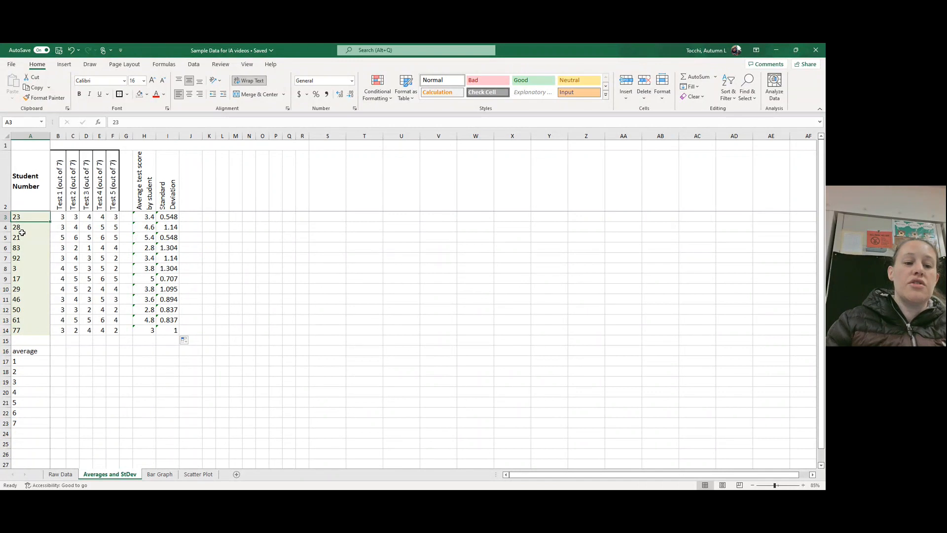
pyautogui.click(19, 242)
pyautogui.click(173, 216)
pyautogui.press('Down')
pyautogui.press('Down')
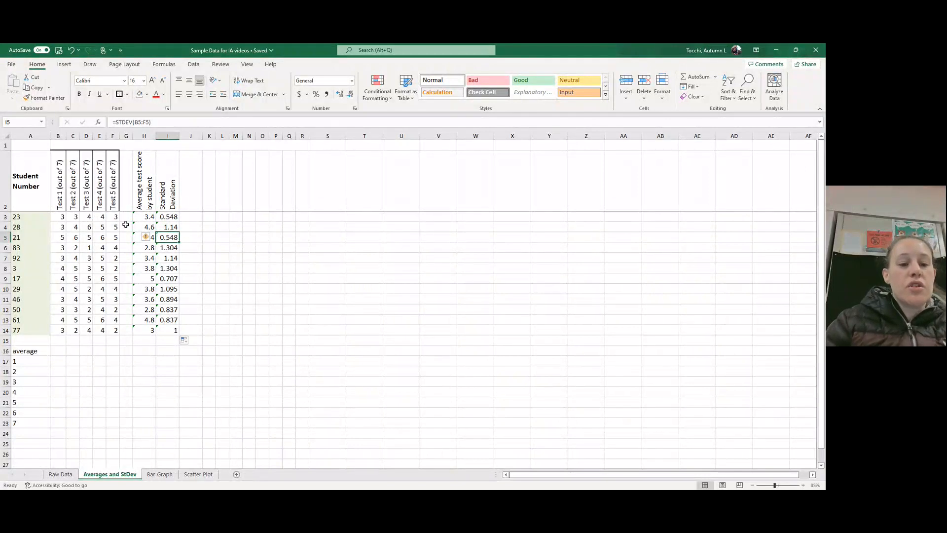
pyautogui.press('Down')
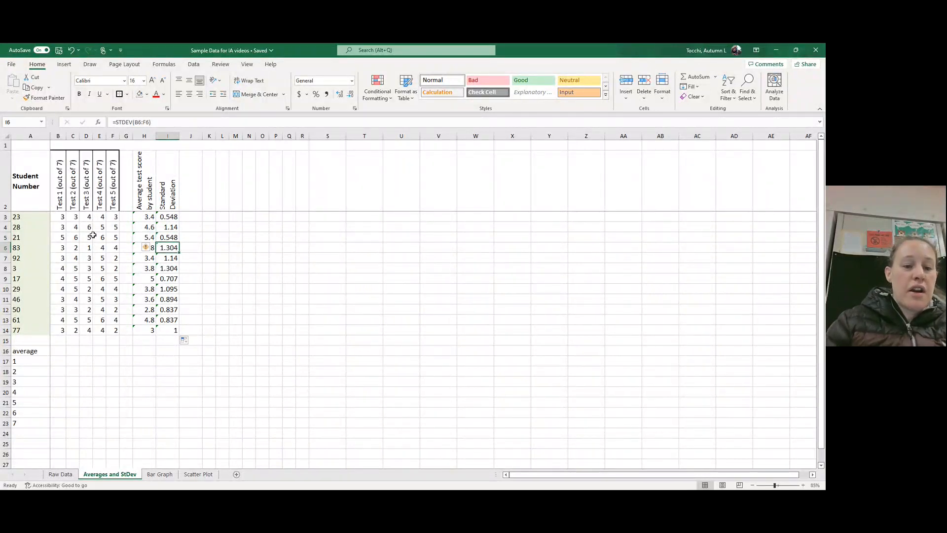
pyautogui.click(168, 267)
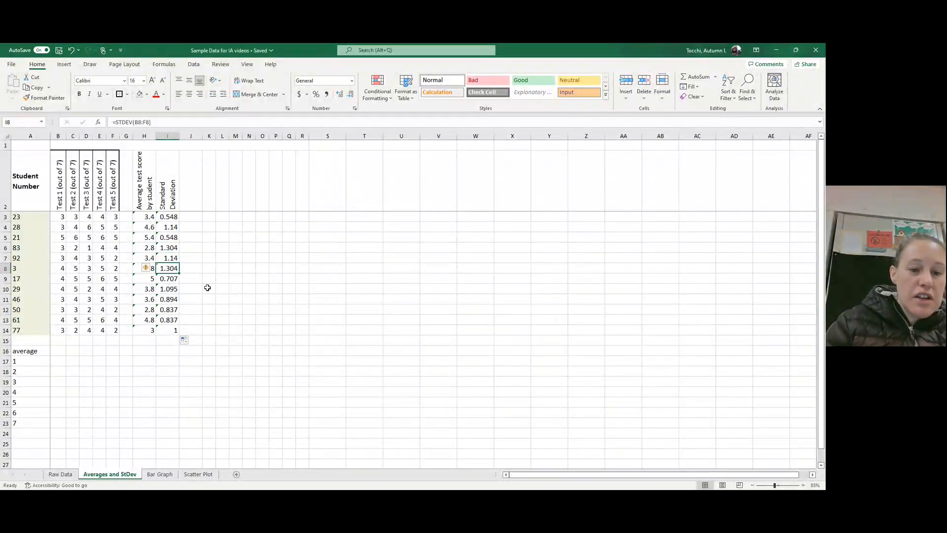
pyautogui.click(166, 248)
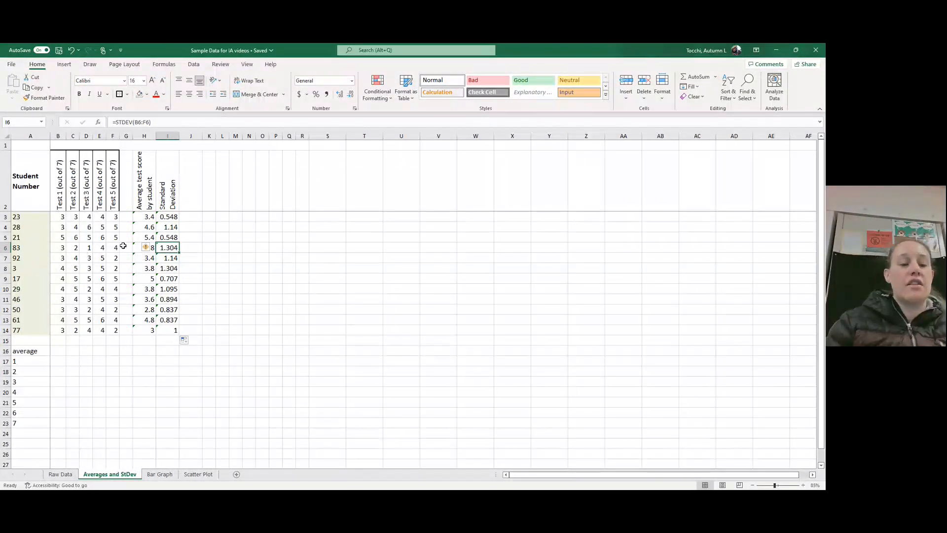
pyautogui.click(216, 262)
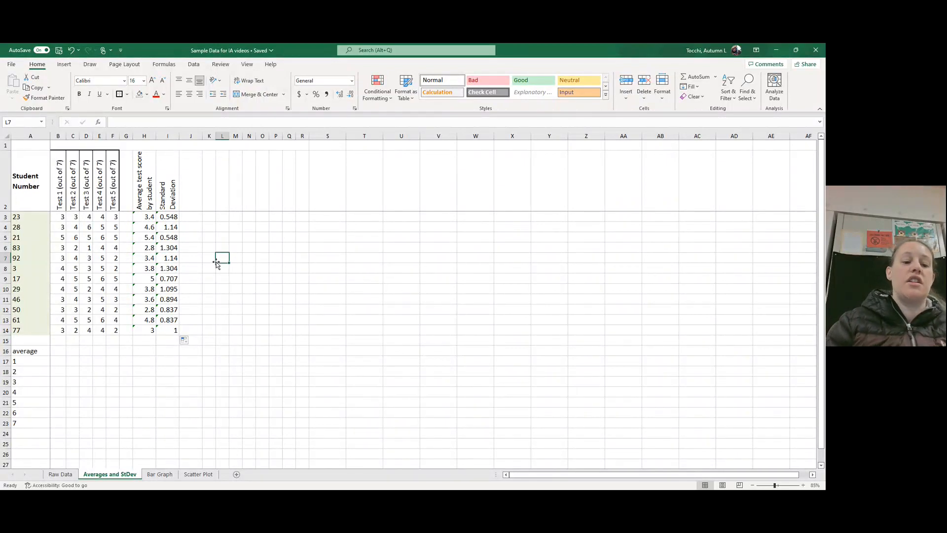
# Step: Change the row label in cell A16 to "class average test score"
pyautogui.click(34, 350)
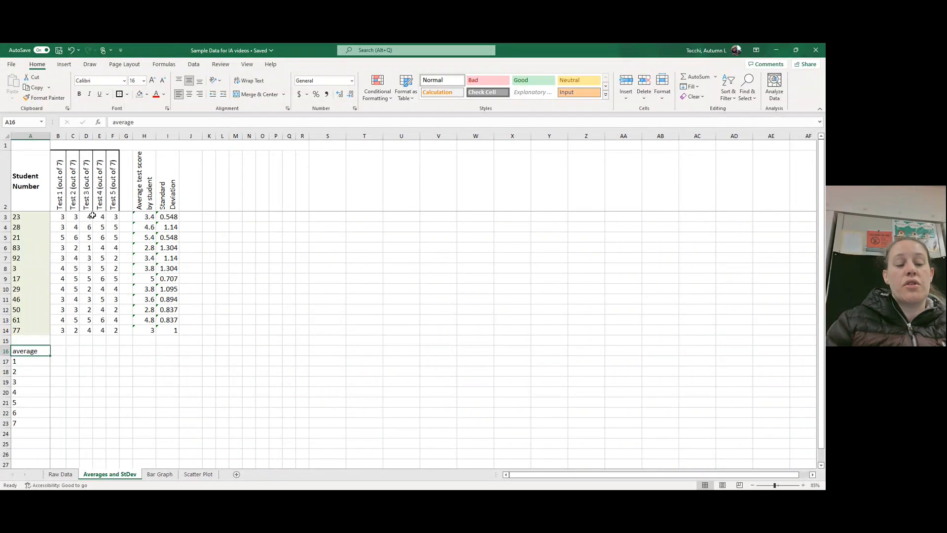
pyautogui.click(161, 124)
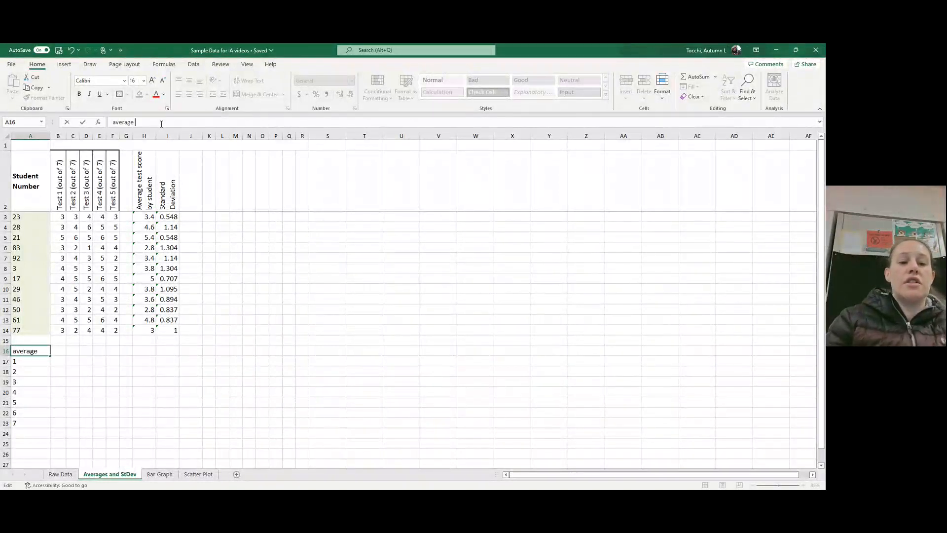
pyautogui.press('BackSpace')
pyautogui.press('BackSpace')
pyautogui.press('BackSpace')
pyautogui.press('BackSpace')
pyautogui.press('BackSpace')
pyautogui.press('BackSpace')
pyautogui.press('BackSpace')
pyautogui.press('BackSpace')
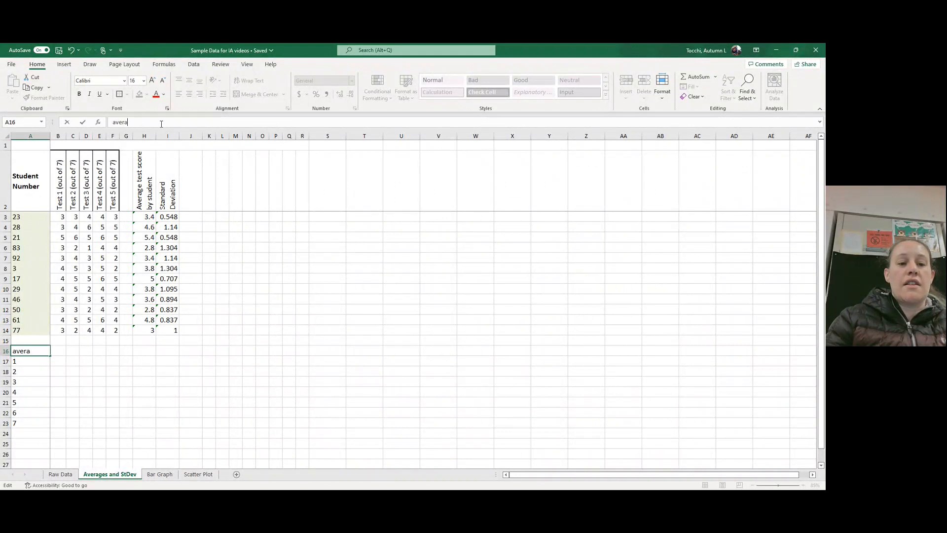
pyautogui.write('class average te')
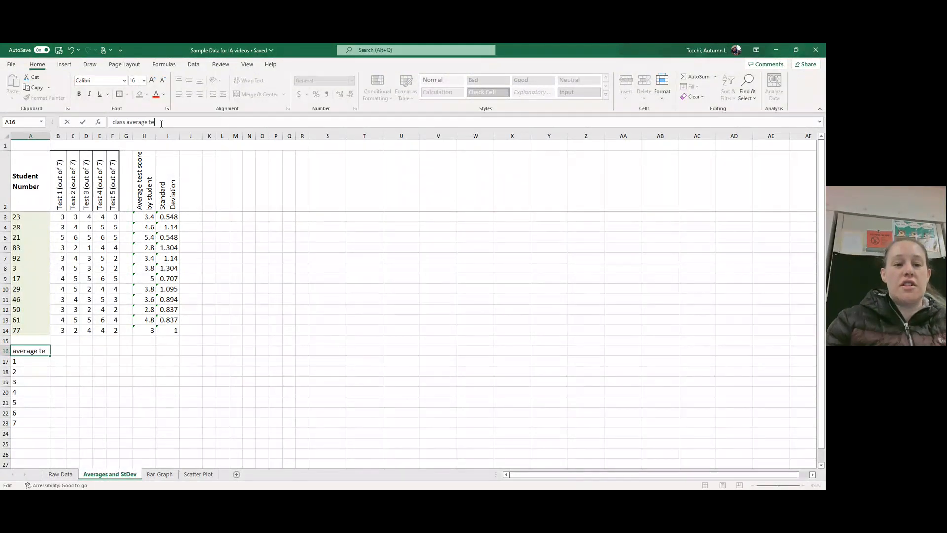
pyautogui.write('st score')
pyautogui.press('Return')
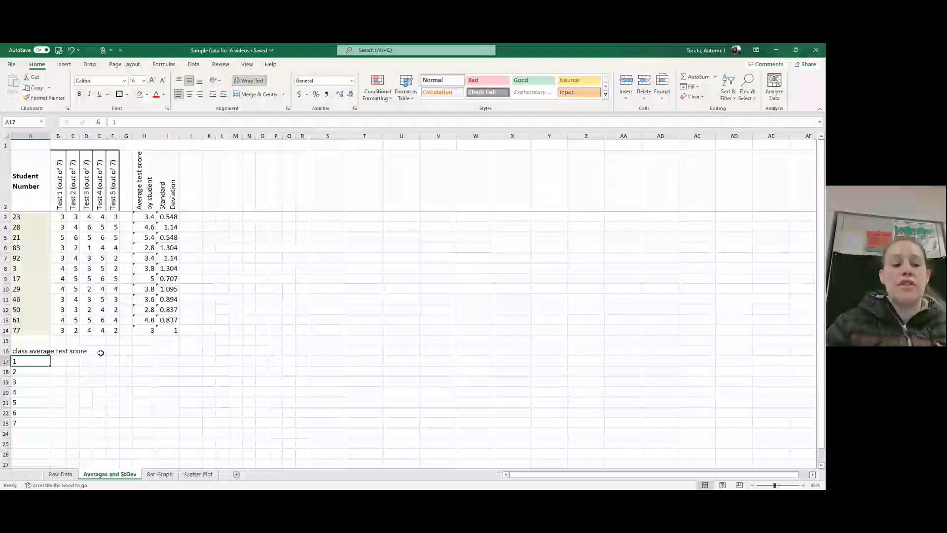
# Step: Wrap the text in cell A16 and increase the height of row 16 to fit the full label on three lines
pyautogui.click(39, 351)
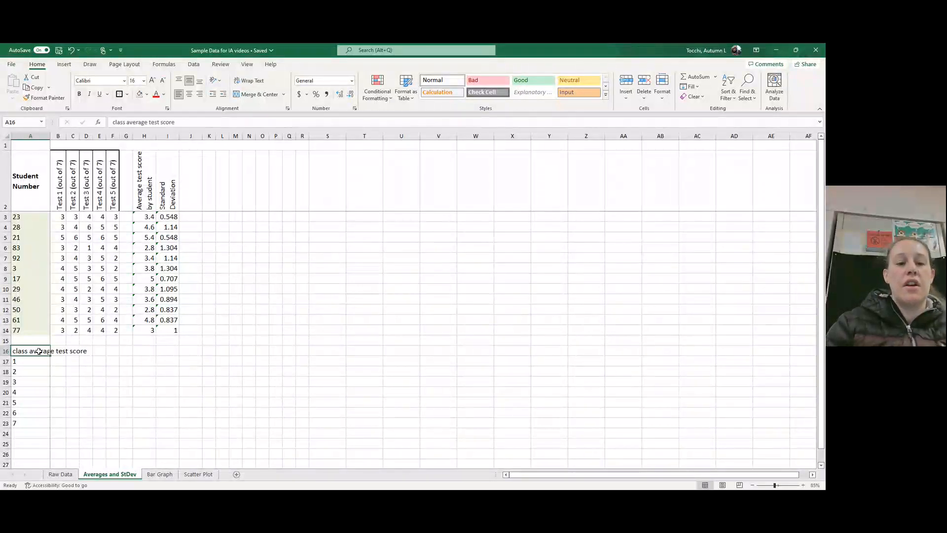
pyautogui.click(260, 85)
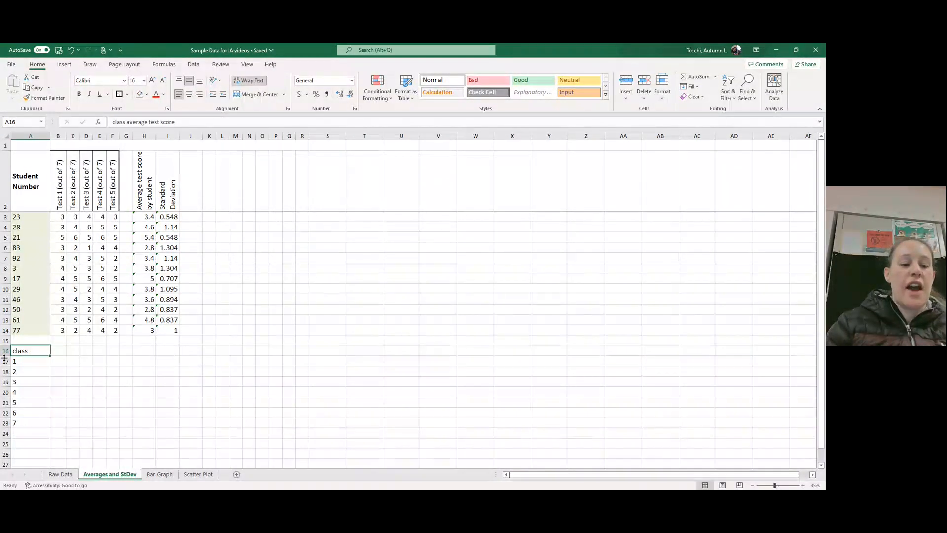
pyautogui.moveTo(4, 359); pyautogui.dragTo(2, 379)
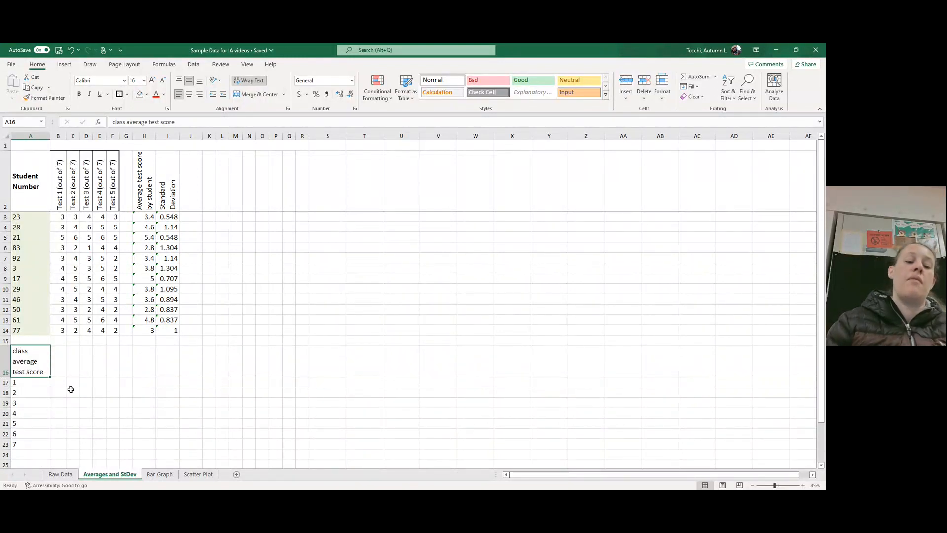
# Step: Calculate the class average for Test 1 in cell B16 with an AVERAGE formula over B3:B14
pyautogui.click(56, 364)
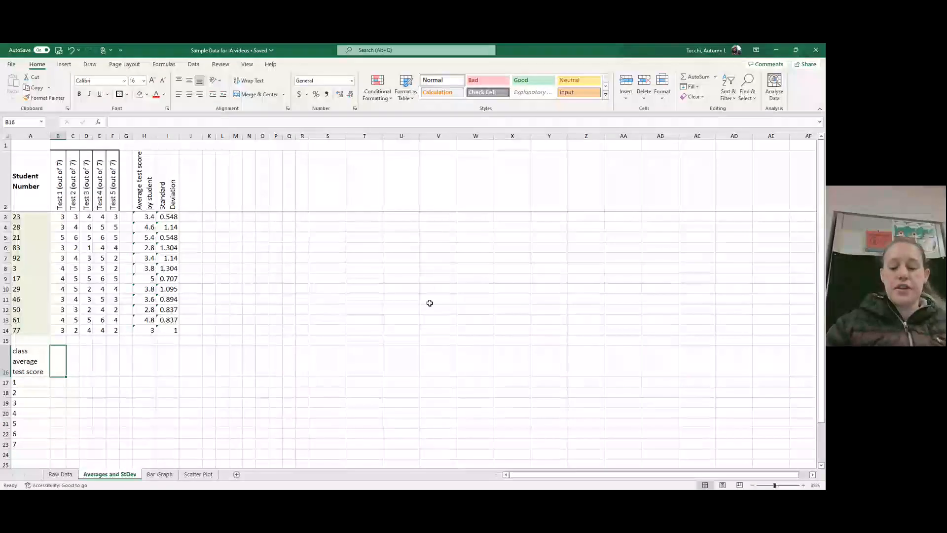
pyautogui.write('=')
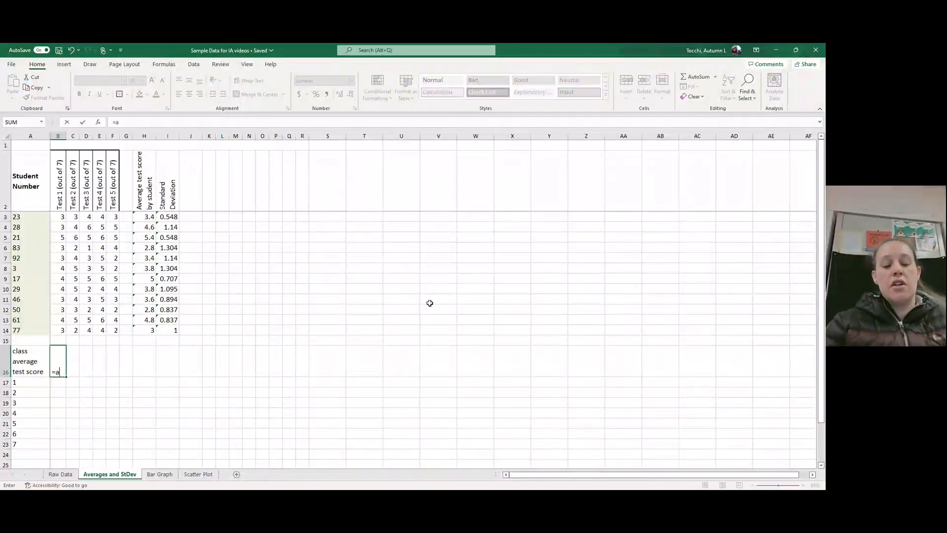
pyautogui.write('average(')
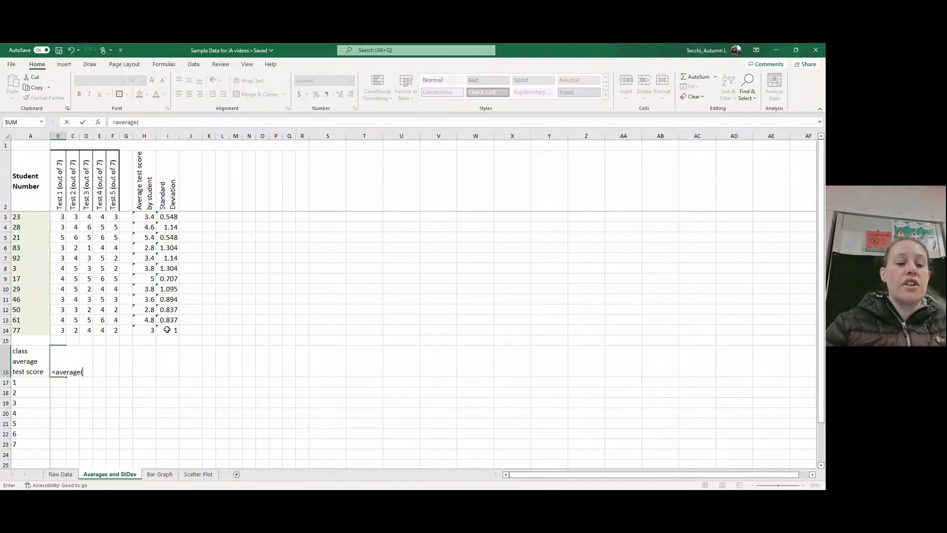
pyautogui.moveTo(61, 329); pyautogui.dragTo(57, 219)
pyautogui.press('Return')
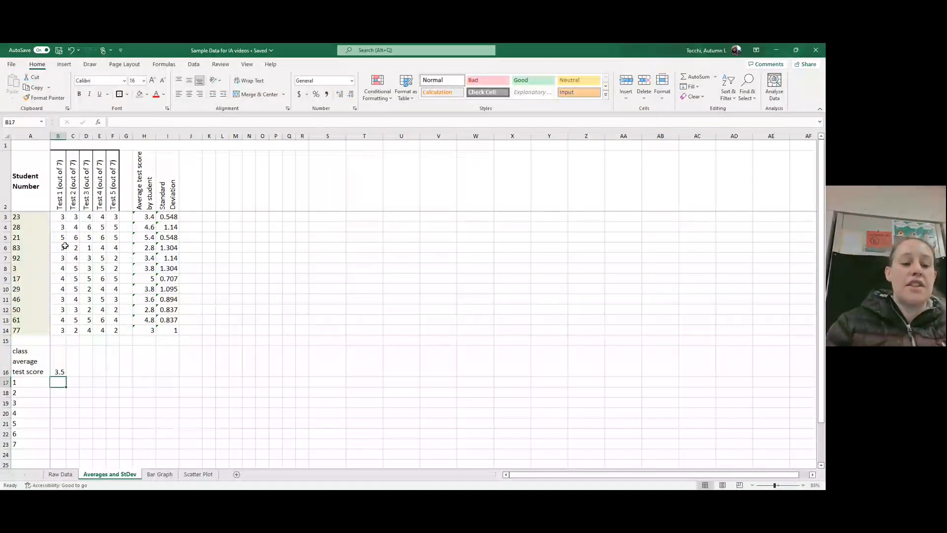
# Step: Fill the class average formula from cell B16 across to F16 for the remaining tests
pyautogui.click(57, 362)
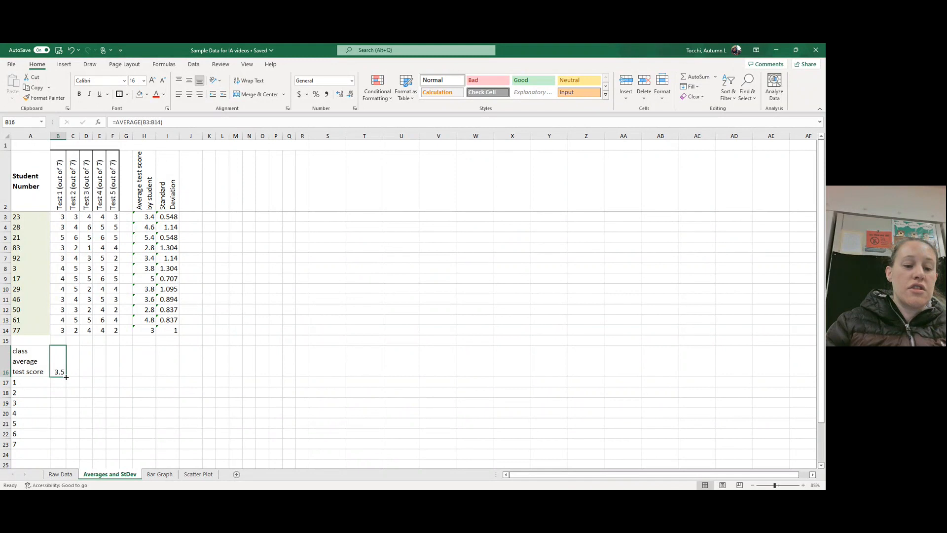
pyautogui.moveTo(66, 377); pyautogui.dragTo(120, 375)
pyautogui.click(166, 380)
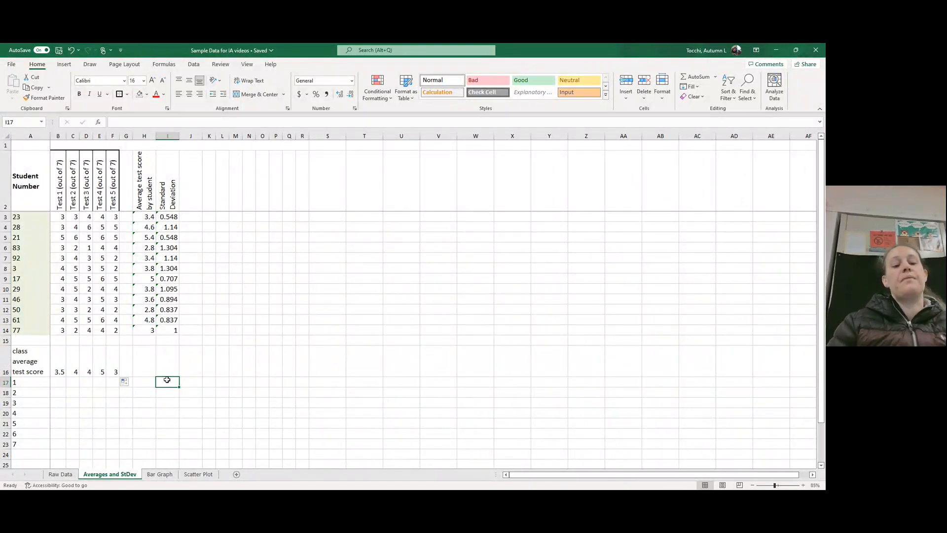
# Step: Count the Test 1 scores equal to 1 in cell B17 with the formula =COUNTIF(B3:B14, "1")
pyautogui.click(55, 379)
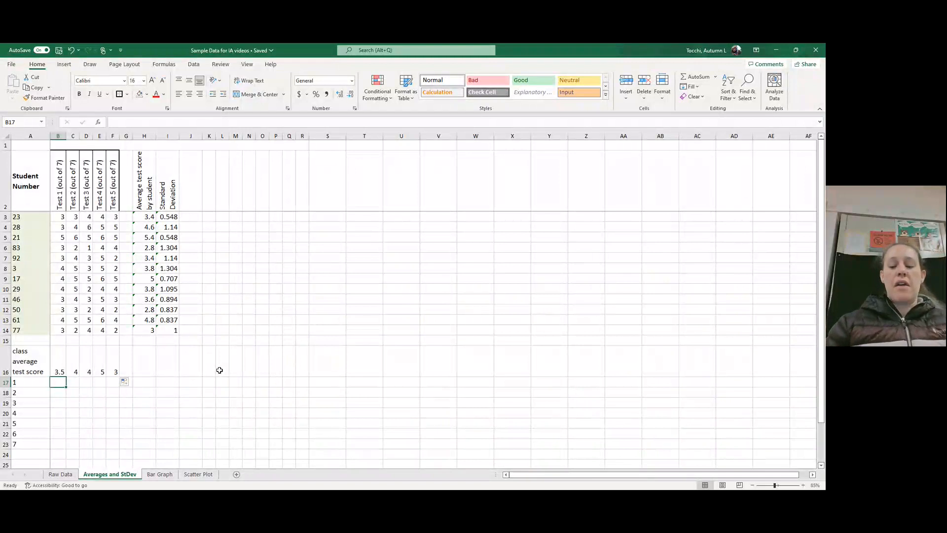
pyautogui.write('=countif')
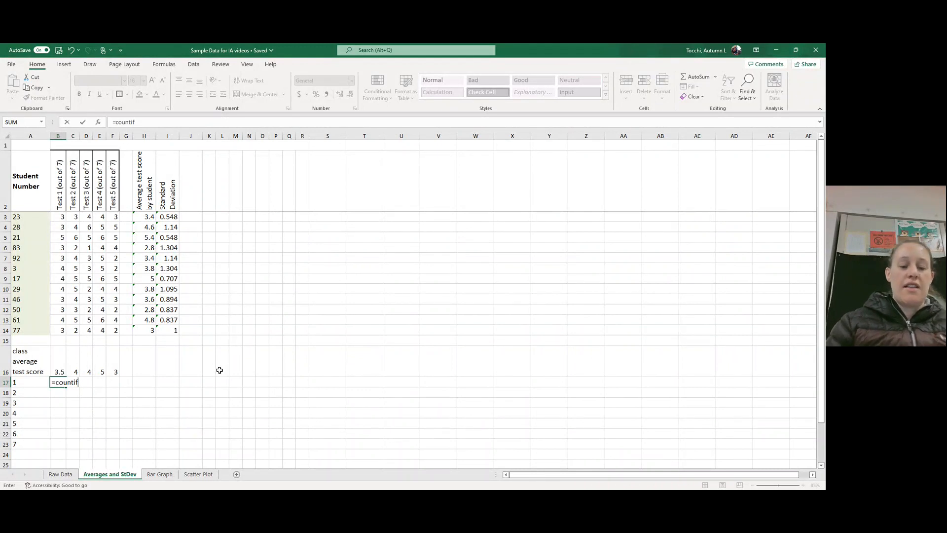
pyautogui.write('(')
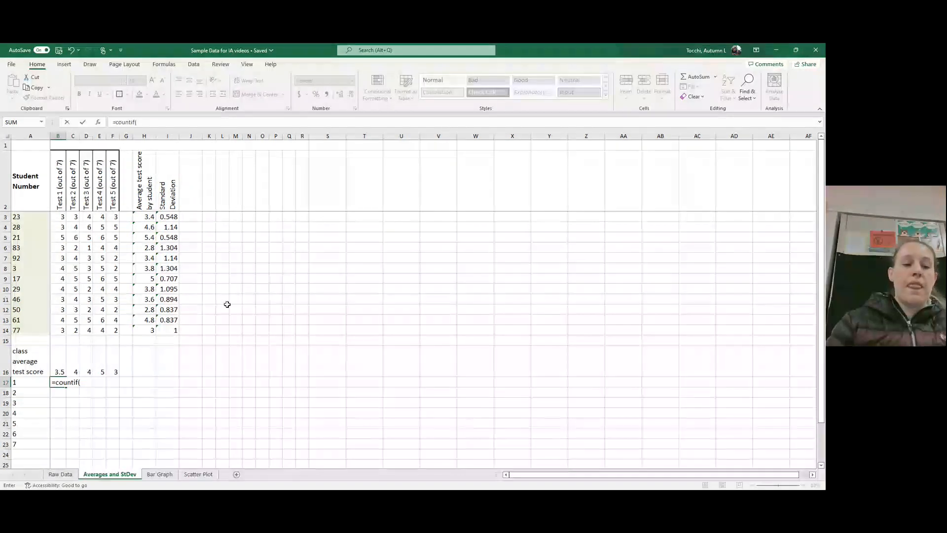
pyautogui.moveTo(60, 328); pyautogui.dragTo(60, 217)
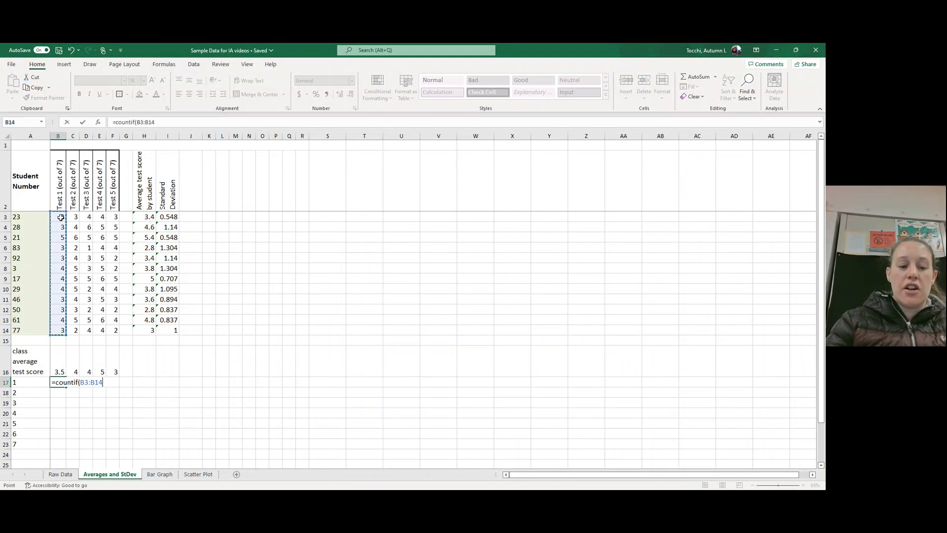
pyautogui.write(', "1')
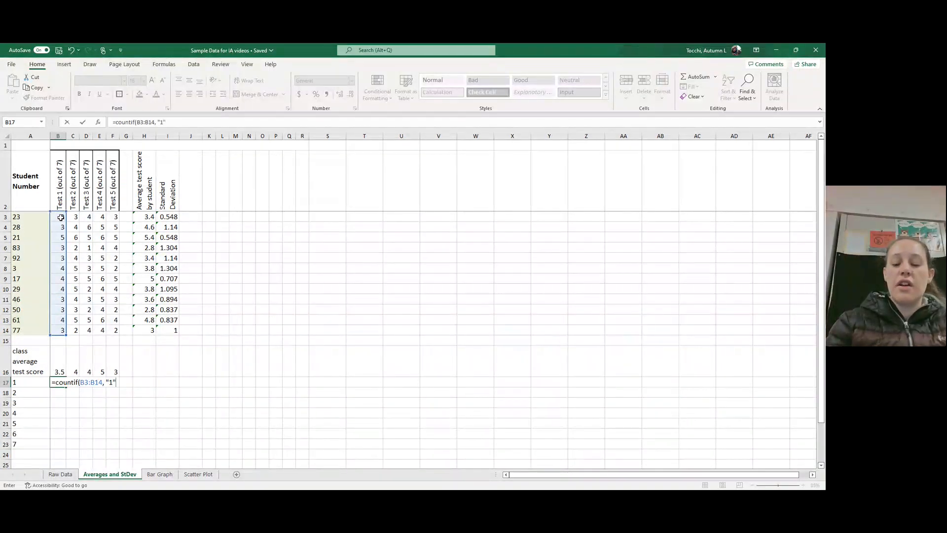
pyautogui.write('")')
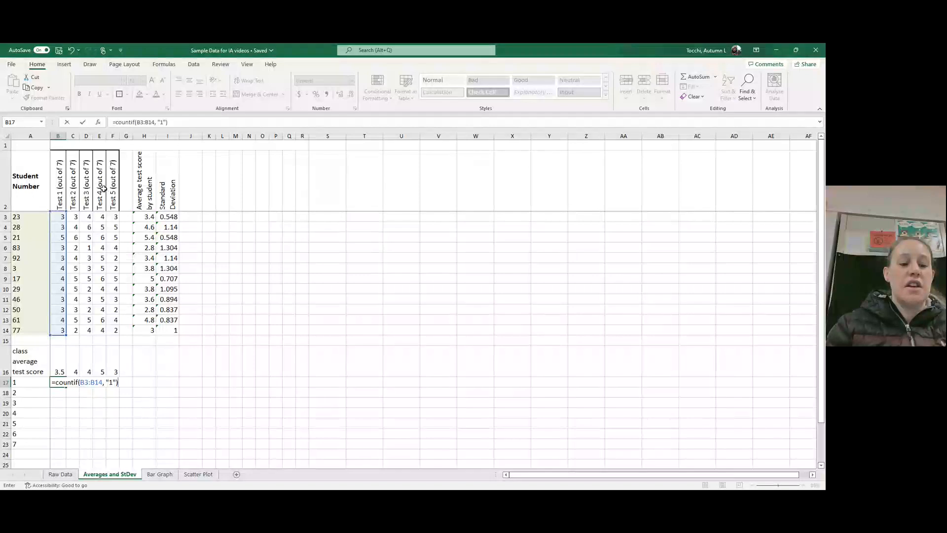
pyautogui.press('Return')
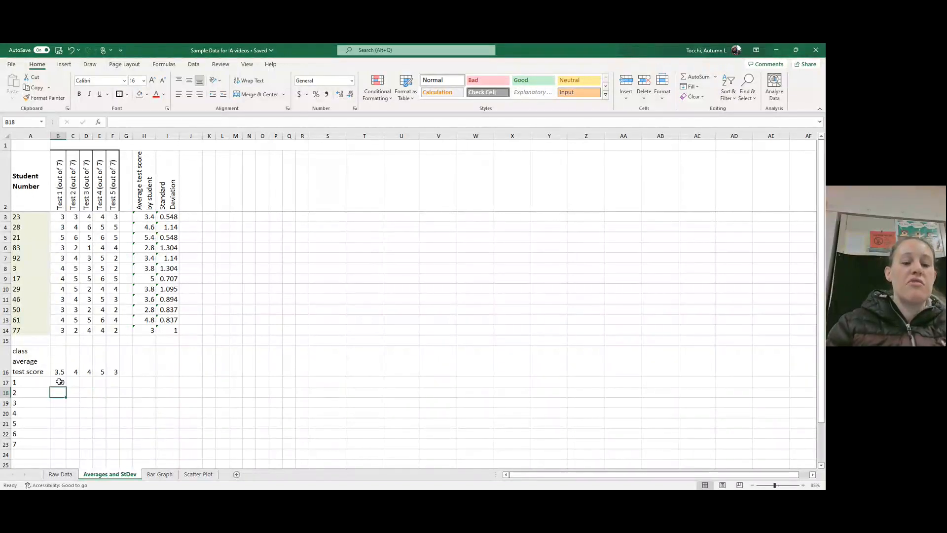
# Step: Count the Test 1 scores equal to 3 in cell B19 with the formula =COUNTIF(B3:B14, "3")
pyautogui.click(59, 404)
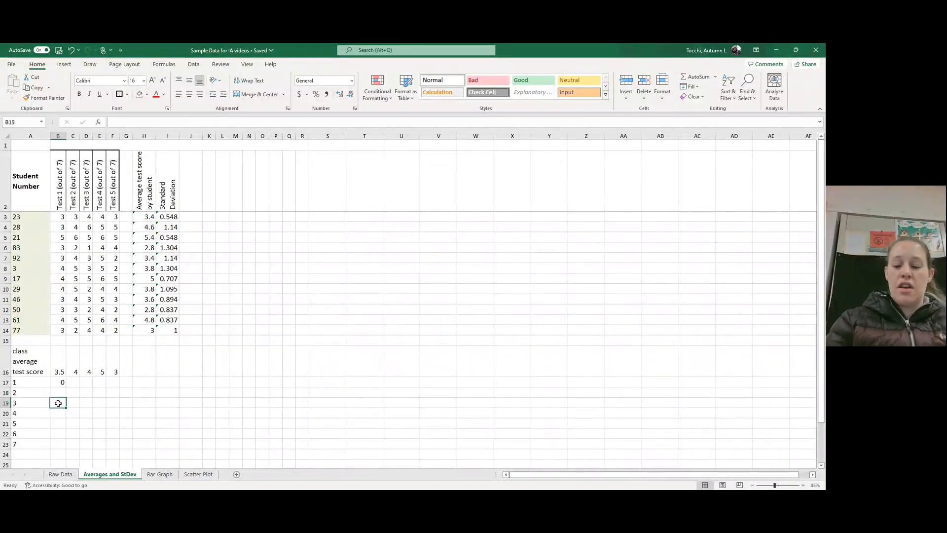
pyautogui.write('=countif(')
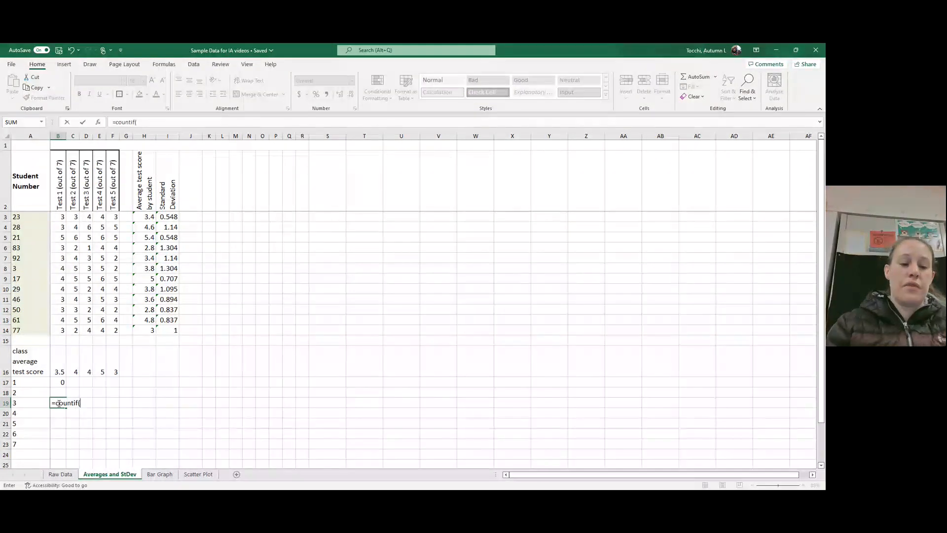
pyautogui.moveTo(63, 333); pyautogui.dragTo(58, 216)
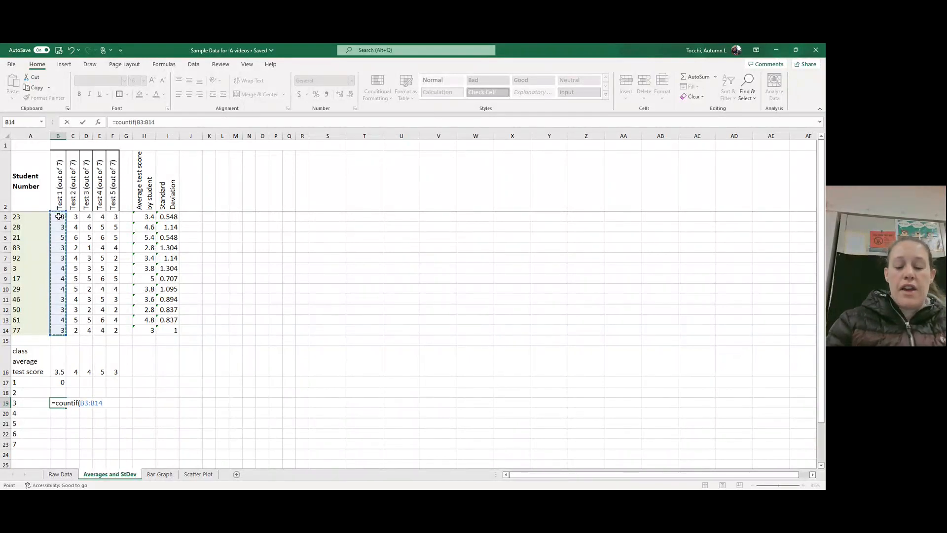
pyautogui.write(',')
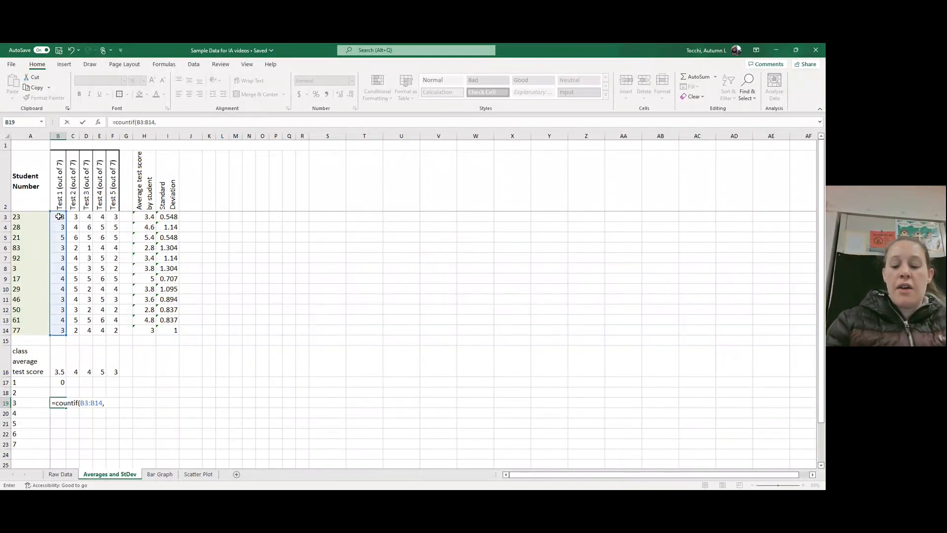
pyautogui.write(' "3")')
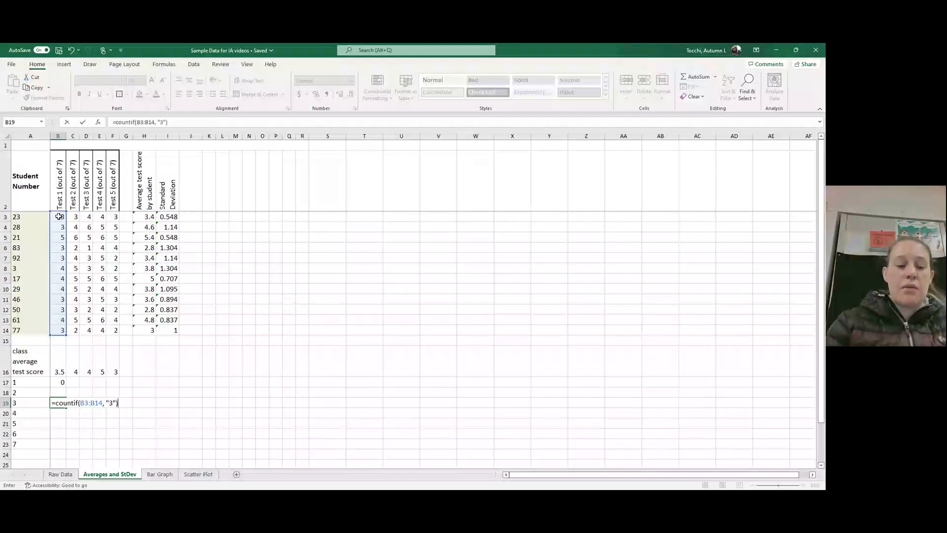
pyautogui.press('Return')
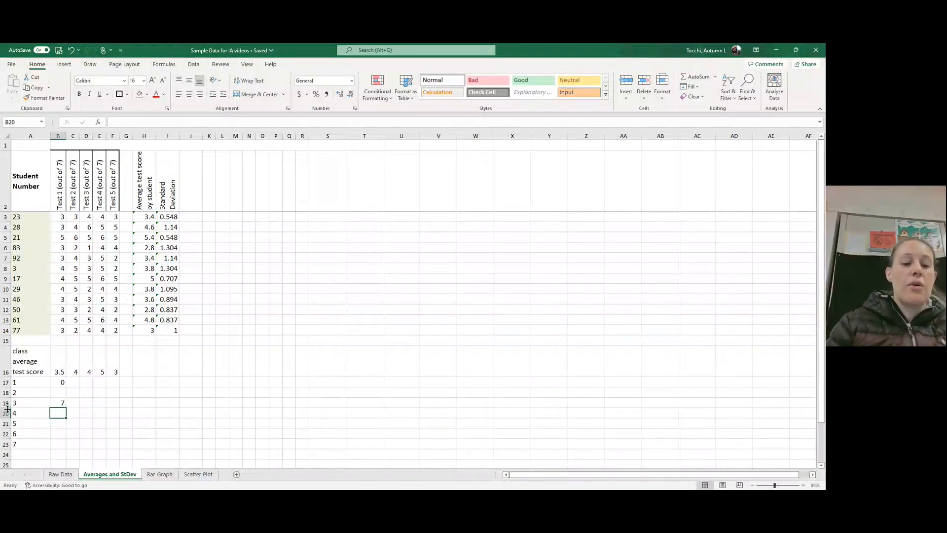
pyautogui.press('Up')
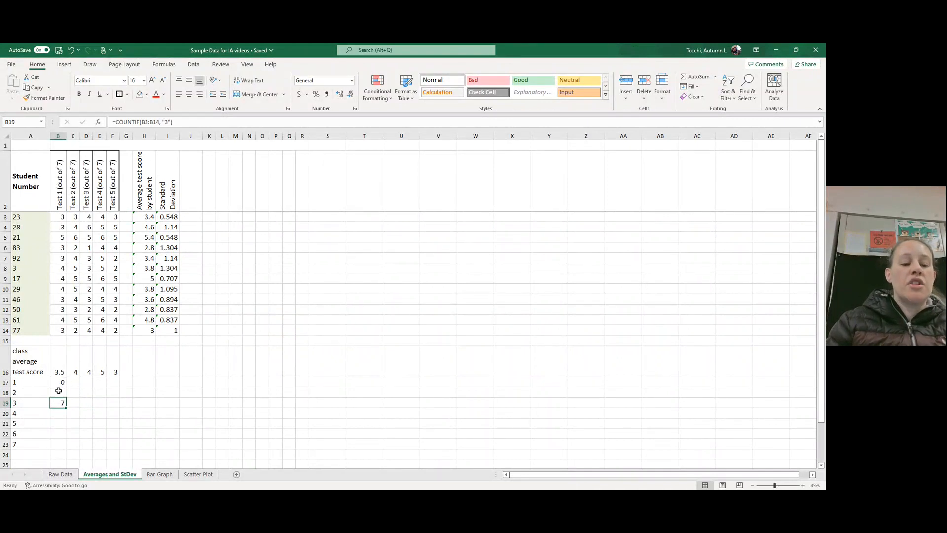
# Step: Fill the count formula from cell B17 down to B18 and check the cell range used in B17
pyautogui.click(61, 381)
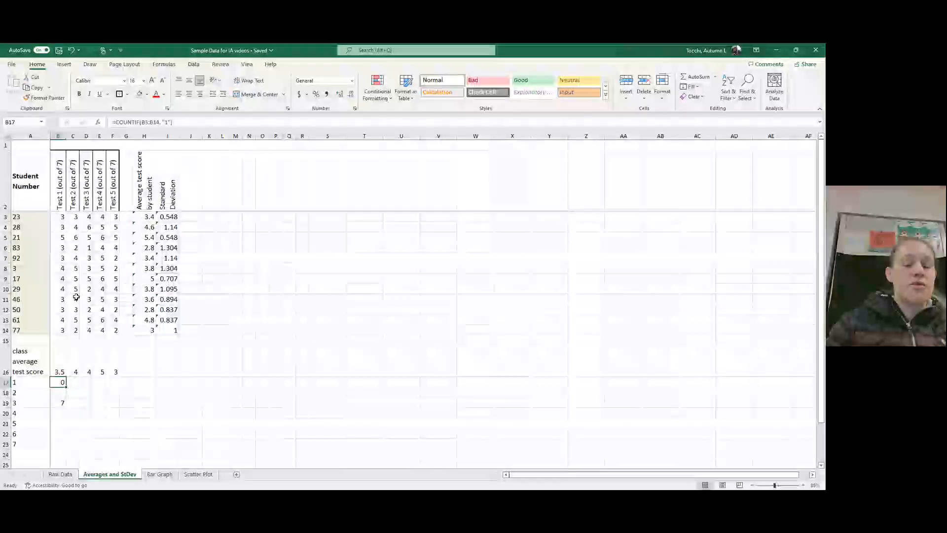
pyautogui.moveTo(66, 388); pyautogui.dragTo(65, 394)
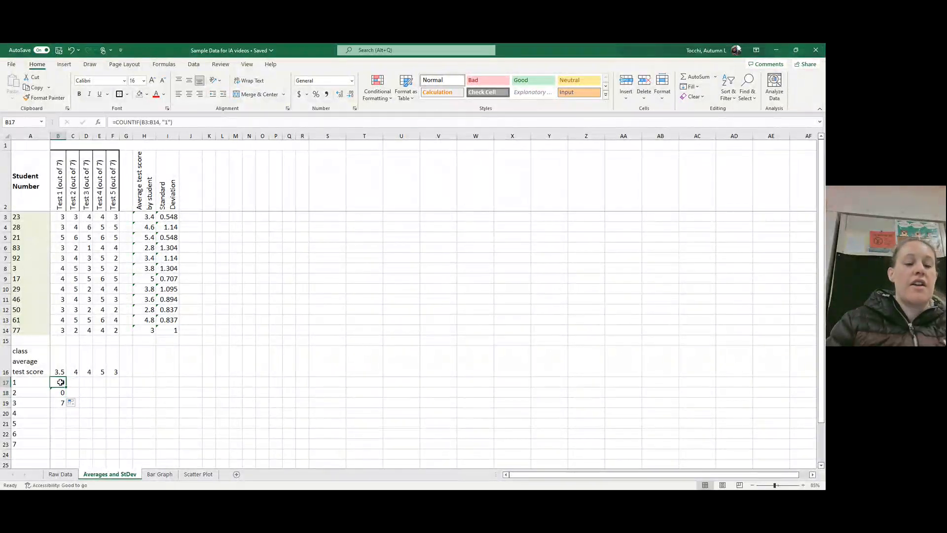
pyautogui.click(159, 121)
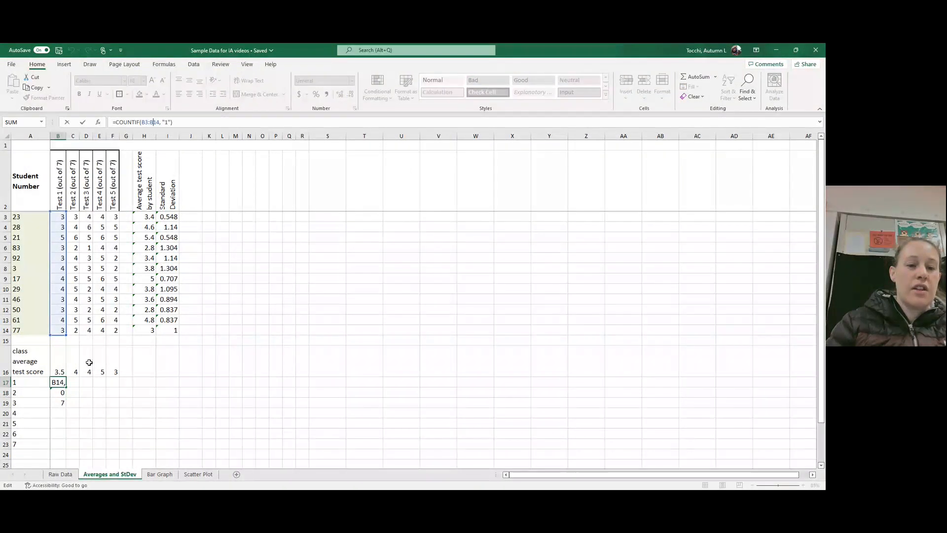
pyautogui.press('Return')
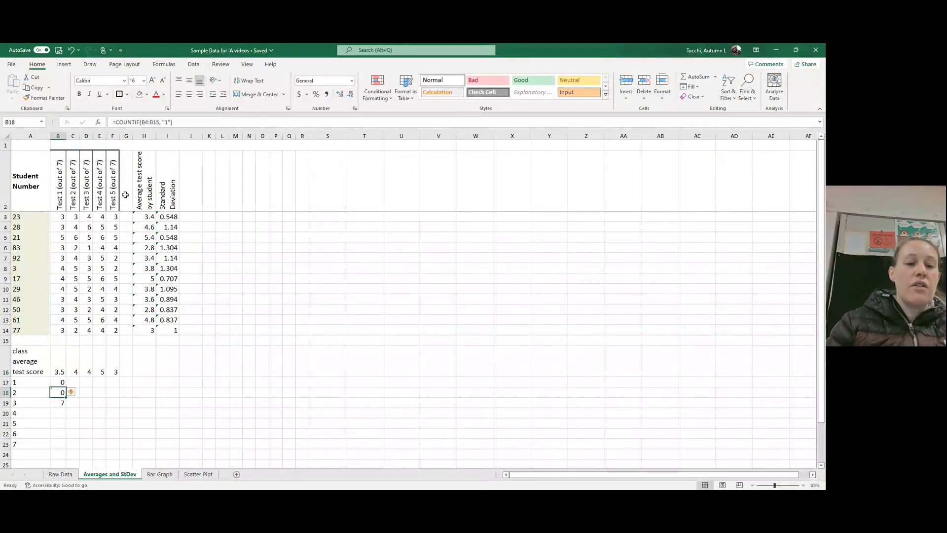
# Step: Correct the copied formula in cell B18 so it counts scores of "2" in the range B3:B14
pyautogui.click(153, 123)
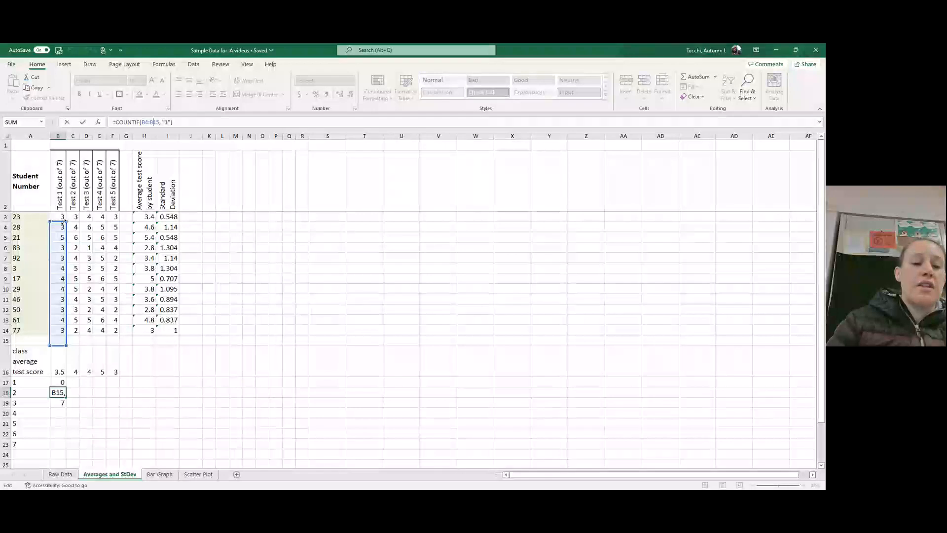
pyautogui.moveTo(64, 218); pyautogui.dragTo(64, 212)
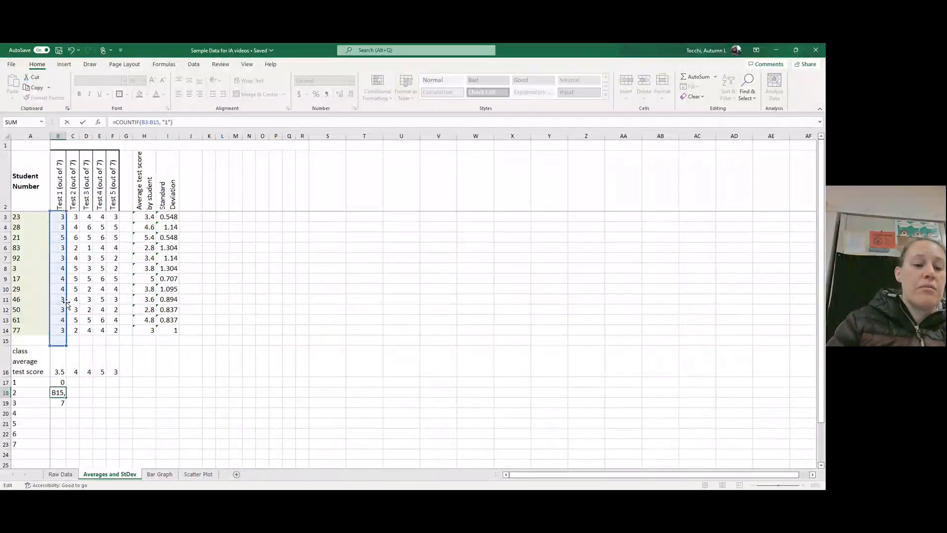
pyautogui.moveTo(67, 345); pyautogui.dragTo(64, 334)
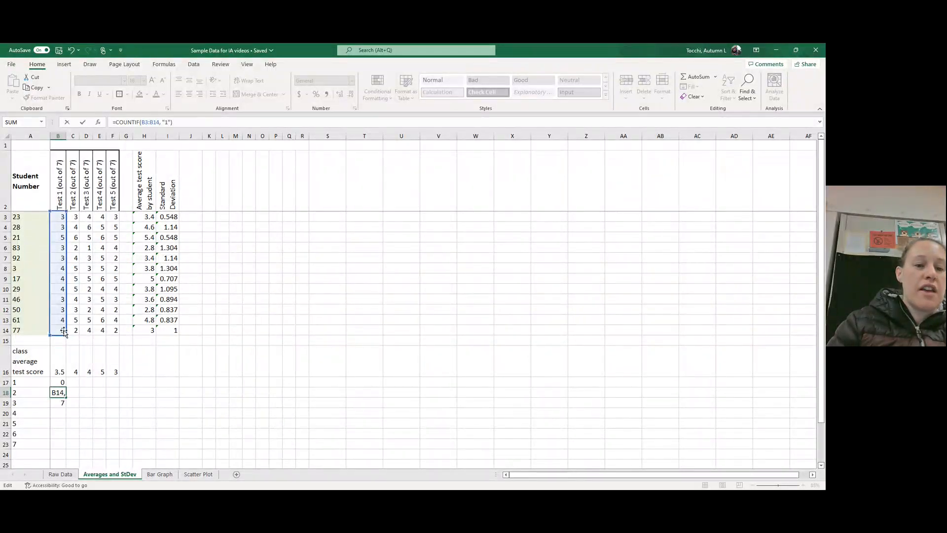
pyautogui.doubleClick(169, 122)
pyautogui.write('2')
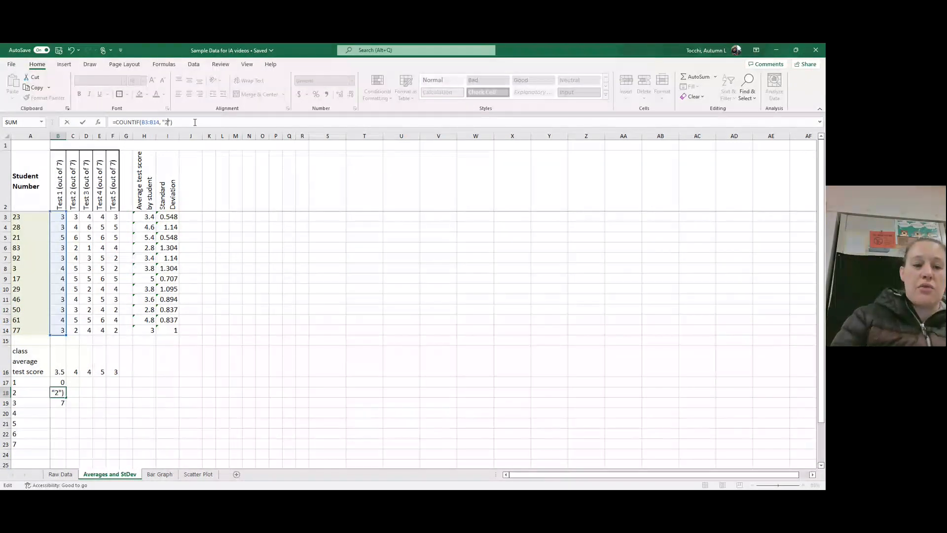
pyautogui.press('Return')
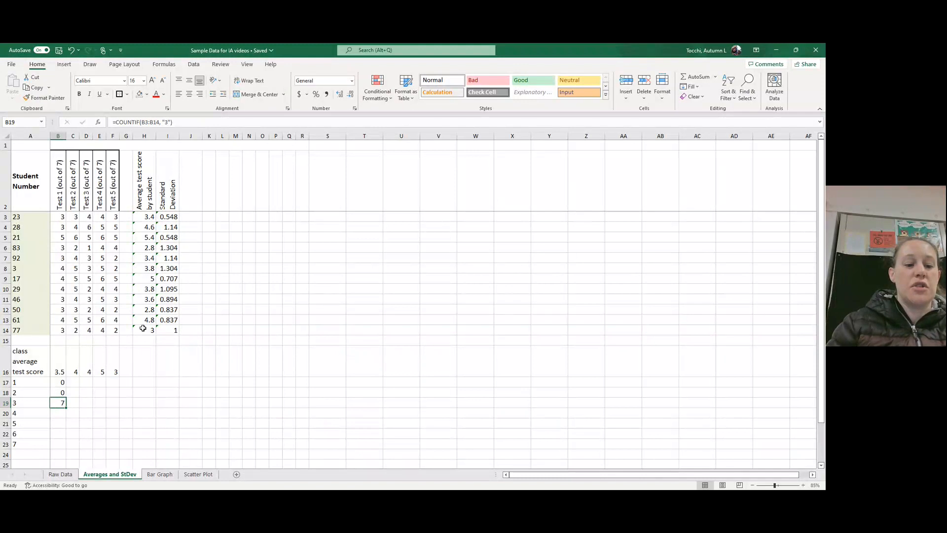
# Step: Count the Test 1 scores equal to 4 in cell B20 with the formula =COUNTIF(B3:B14, "4")
pyautogui.click(62, 411)
pyautogui.write('=coun')
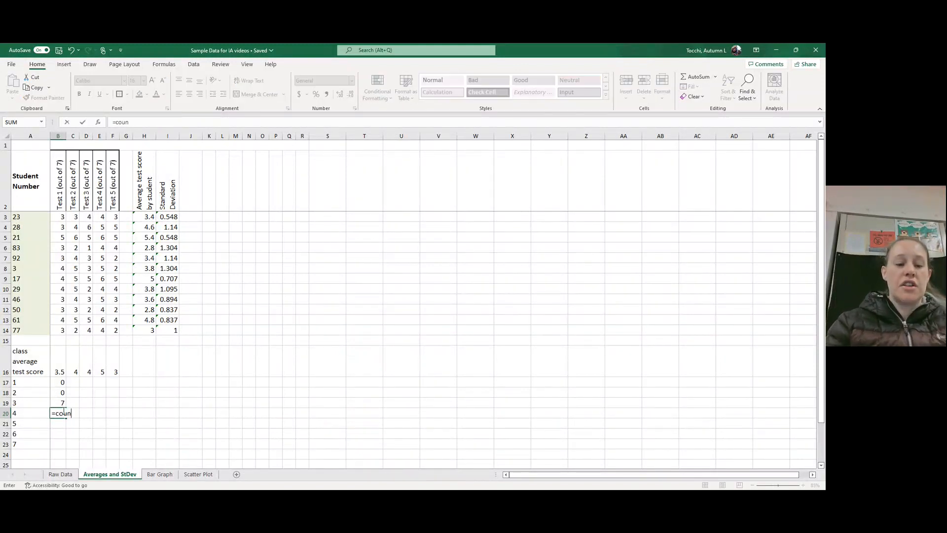
pyautogui.write('tif(')
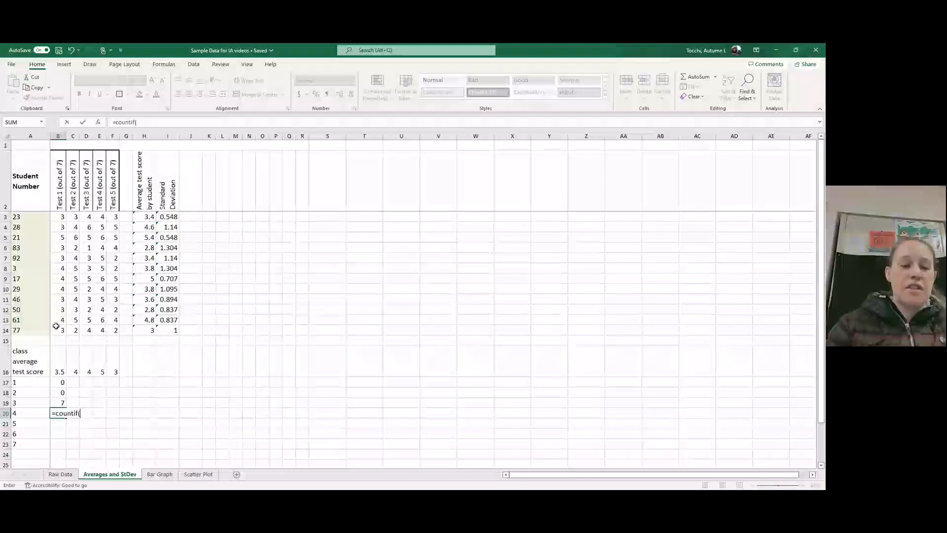
pyautogui.moveTo(59, 328); pyautogui.dragTo(58, 219)
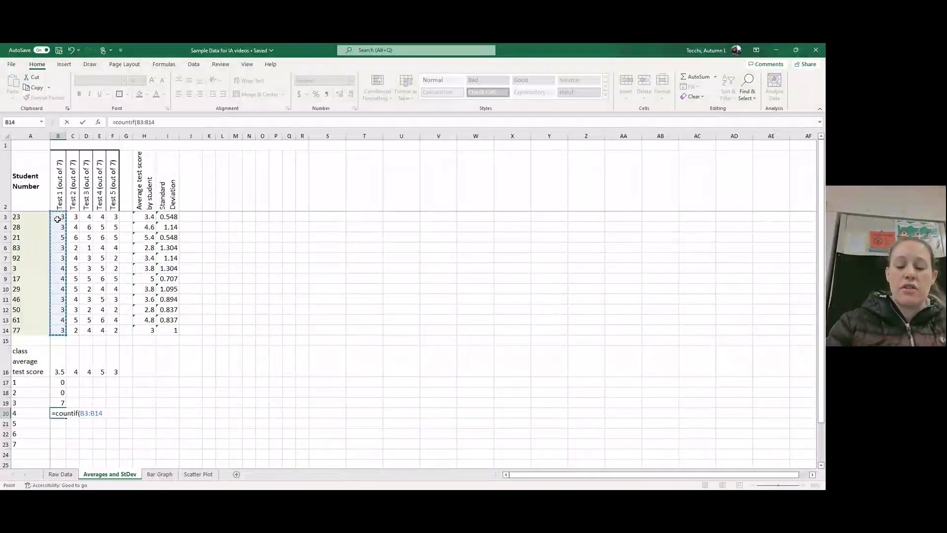
pyautogui.write(', "4')
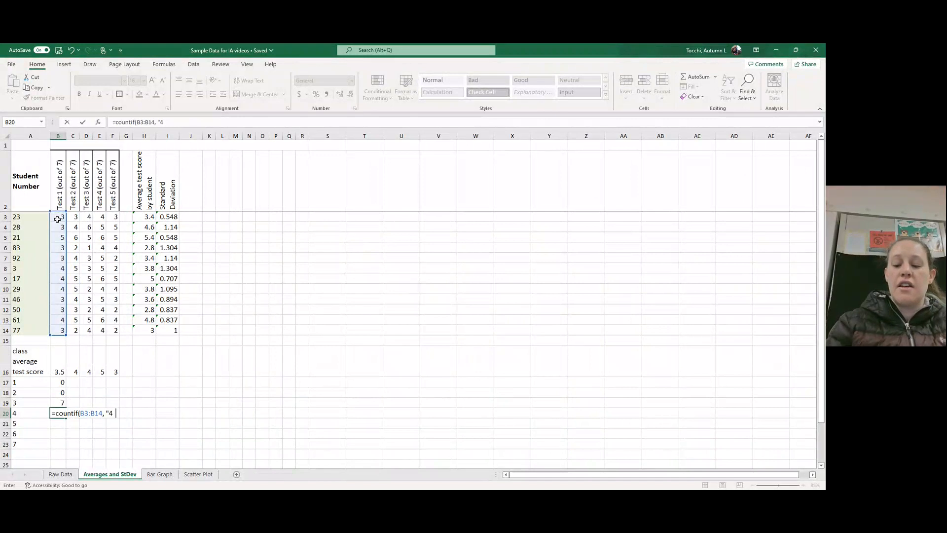
pyautogui.write('")')
pyautogui.press('Return')
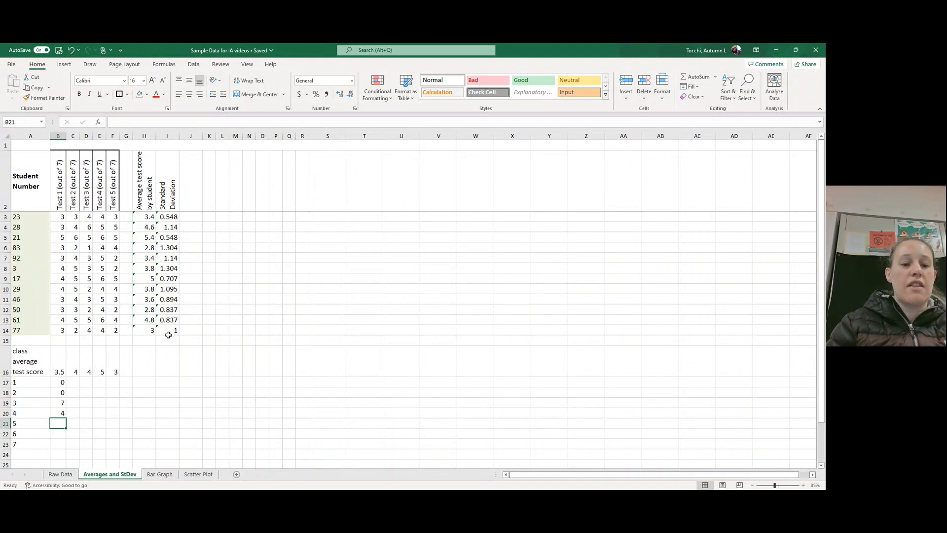
# Step: Apply all borders plus a thick outside border to the student score table in A2:I14
pyautogui.moveTo(168, 335); pyautogui.dragTo(40, 186)
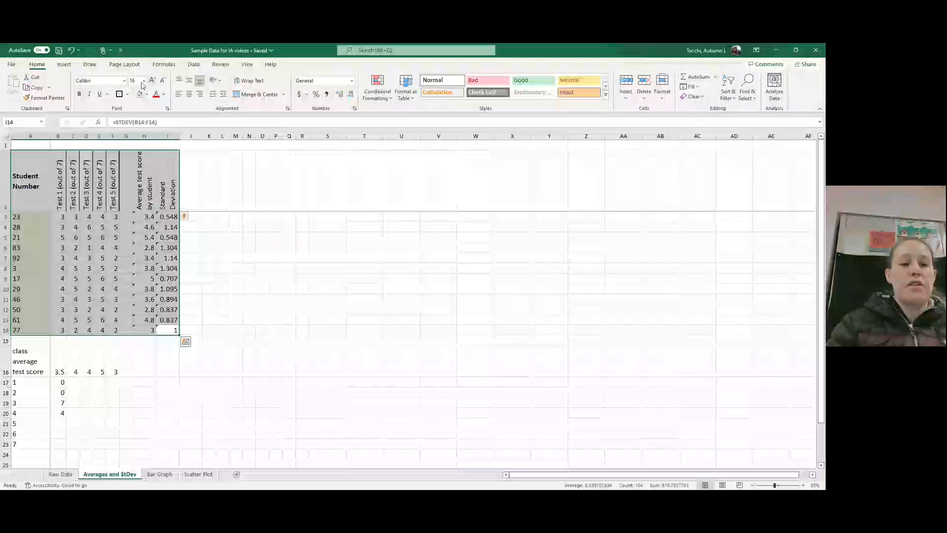
pyautogui.click(128, 94)
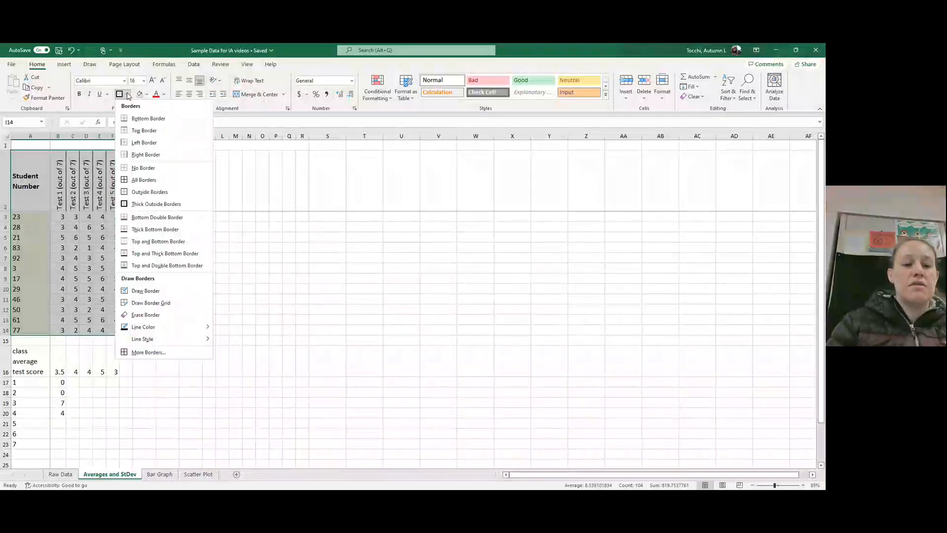
pyautogui.click(143, 180)
pyautogui.click(128, 95)
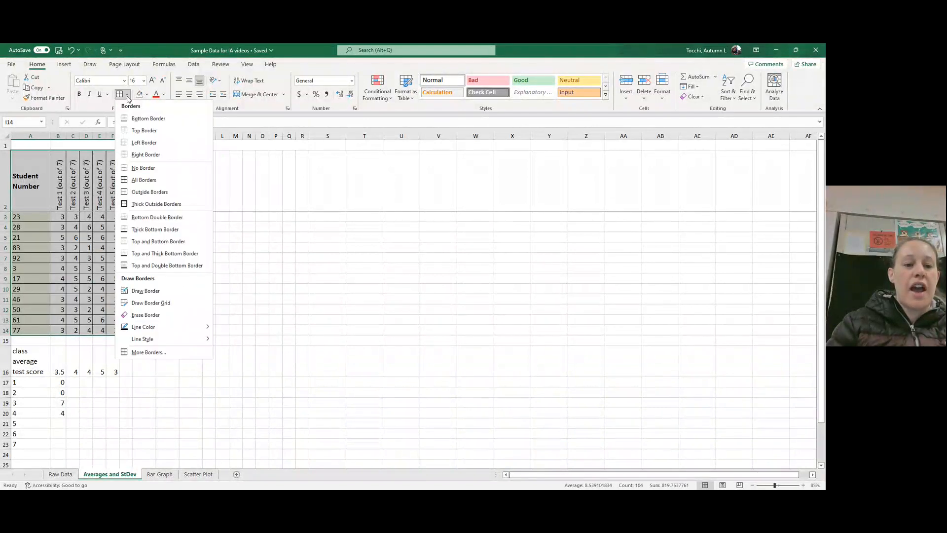
pyautogui.click(128, 205)
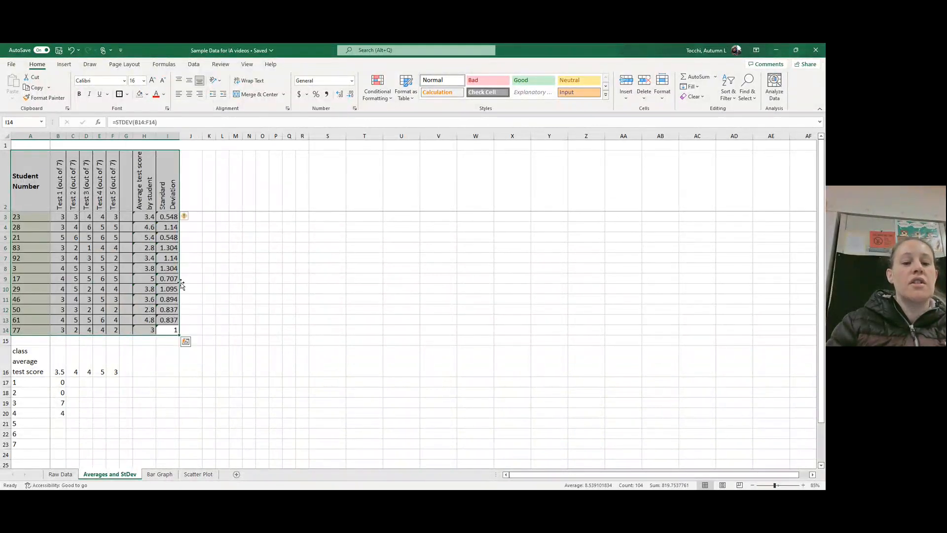
pyautogui.click(219, 258)
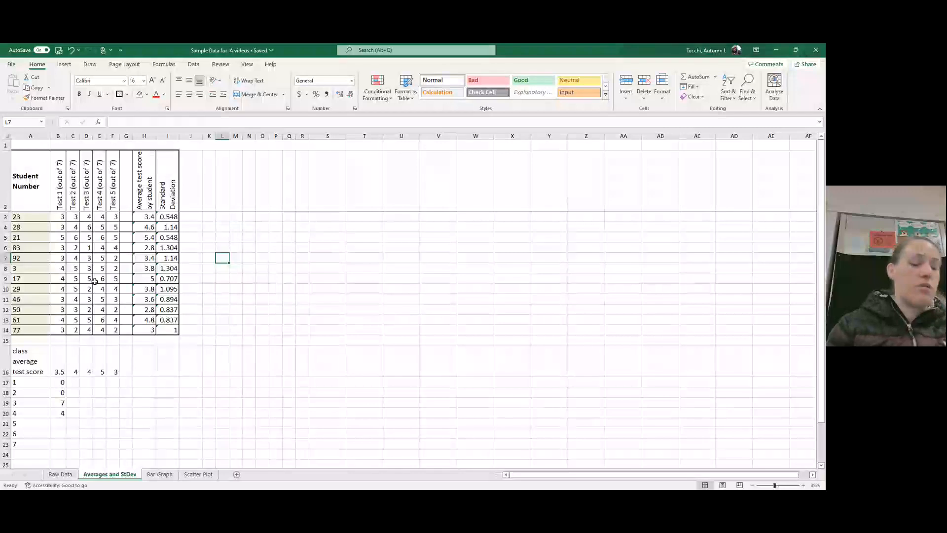